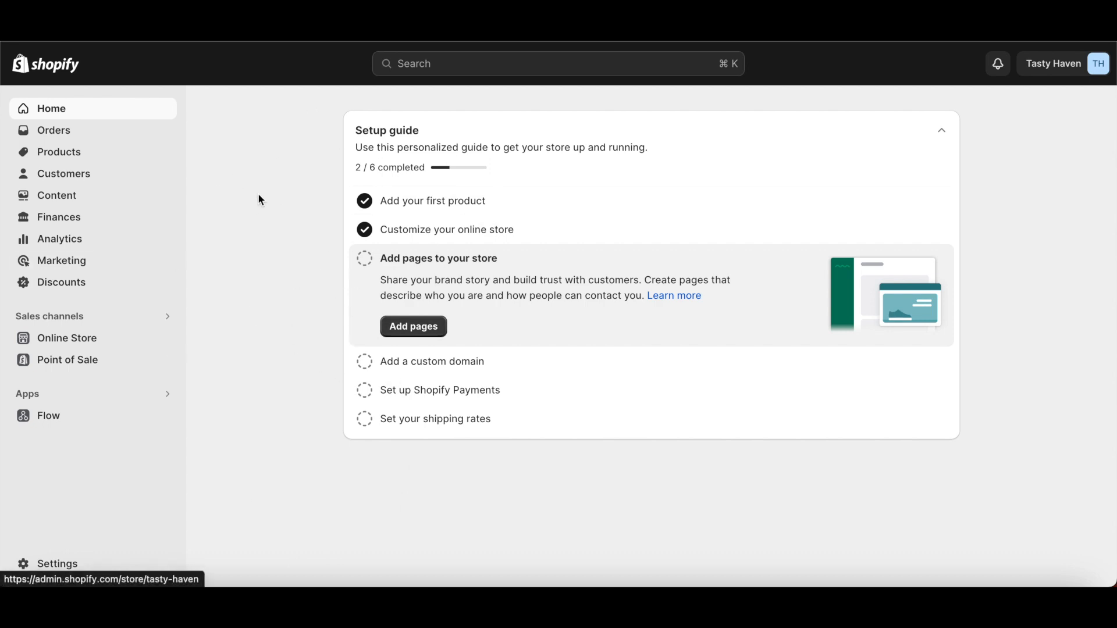
- Start creating a new discount of the Amount off products type
click(77, 288)
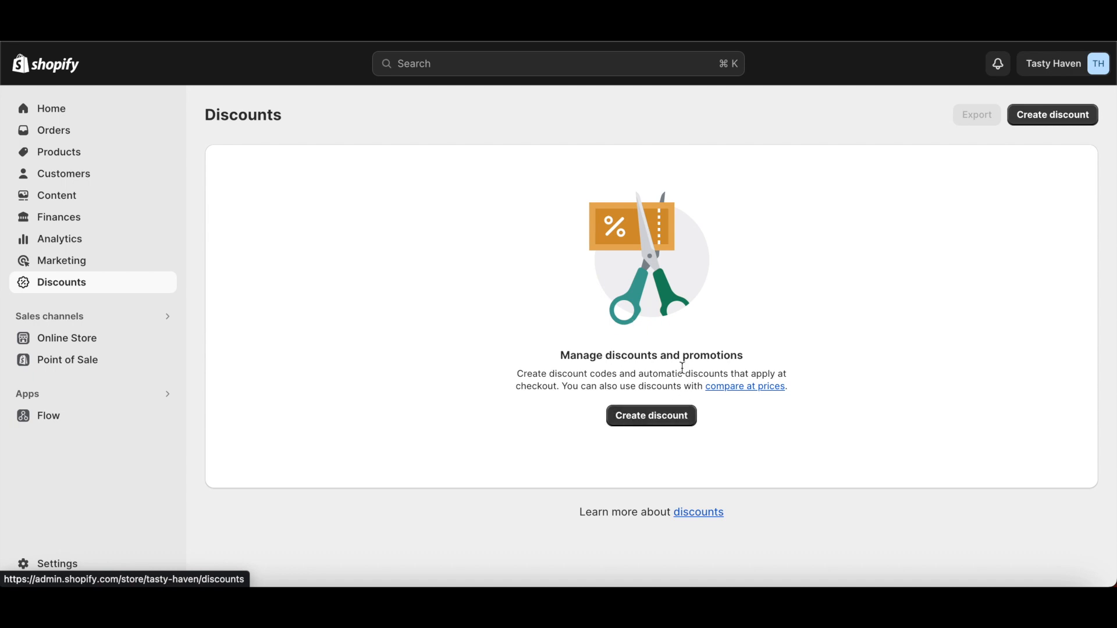
click(657, 418)
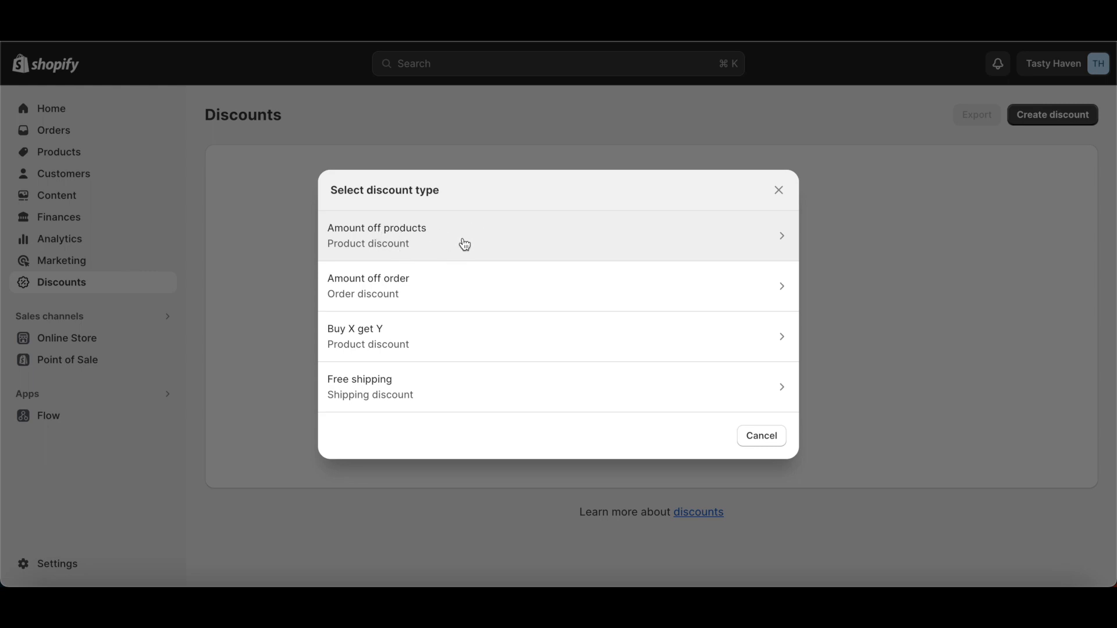
click(392, 237)
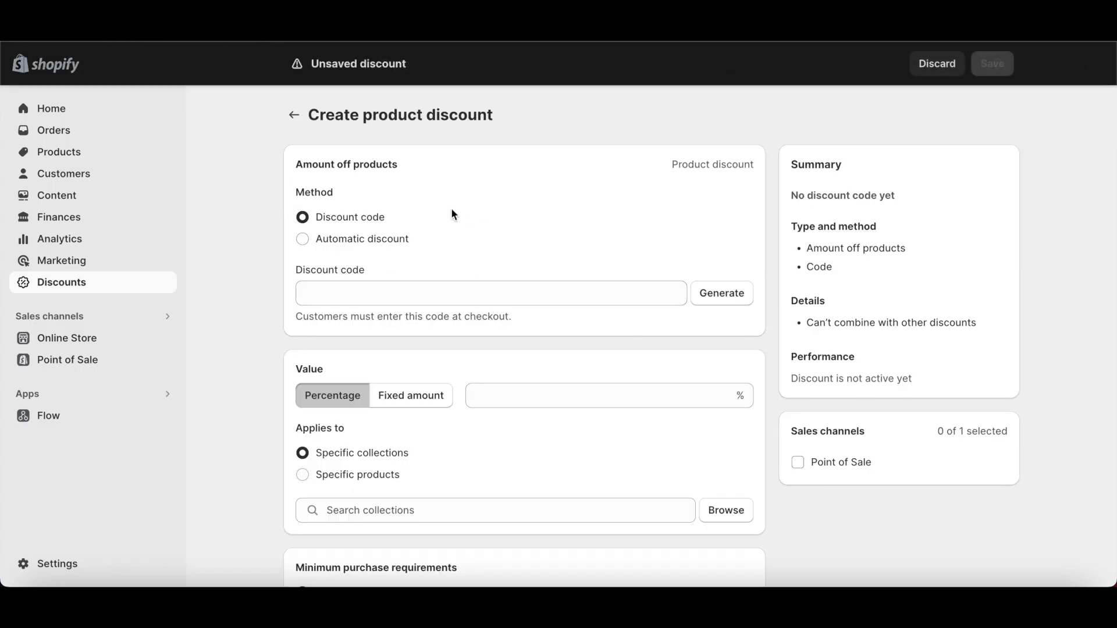
scroll(451, 209, down, 3)
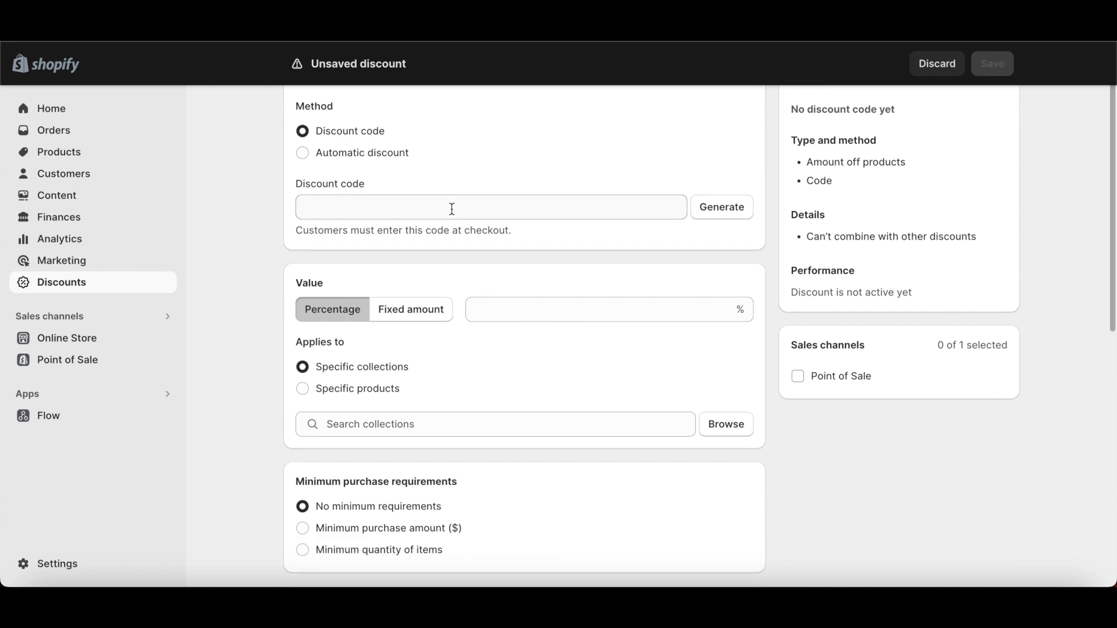
scroll(452, 209, up, 3)
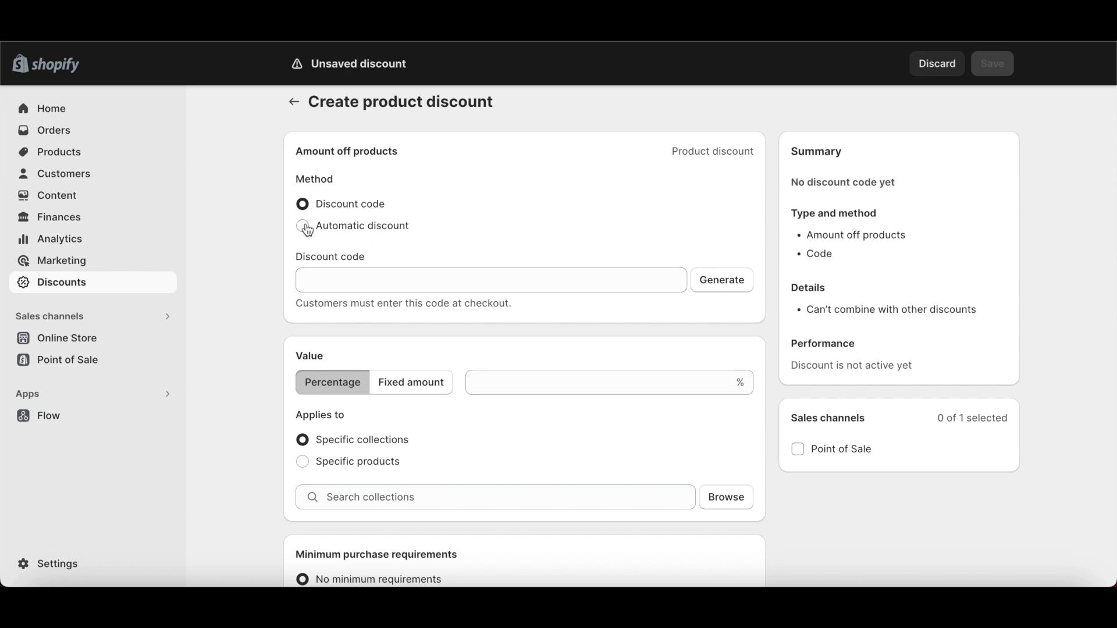
- Generate a random discount code and replace it with VIC
click(737, 282)
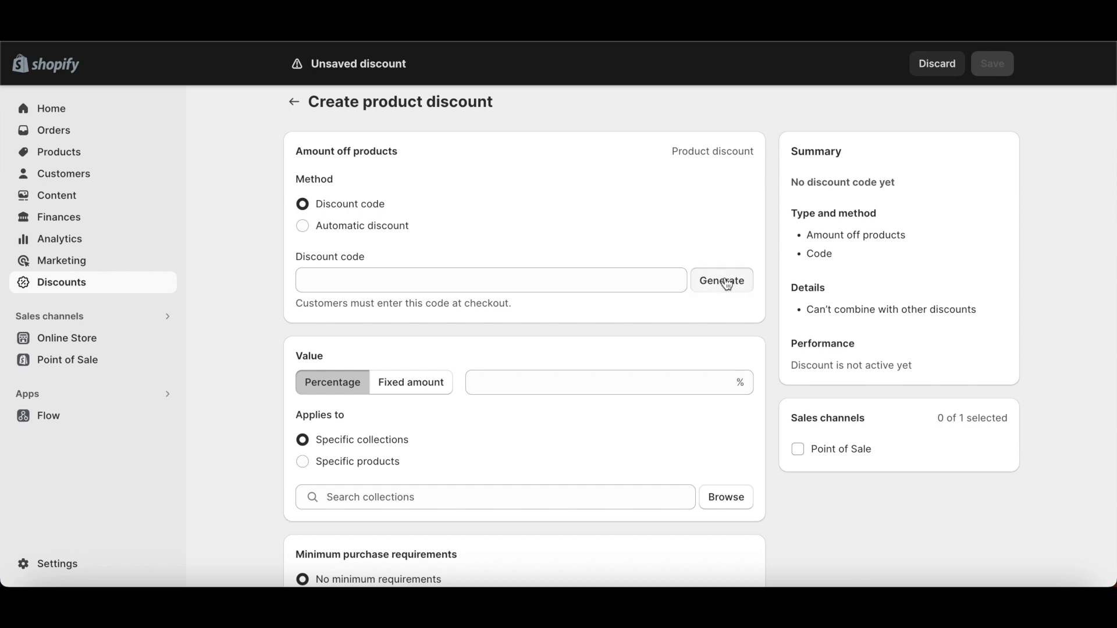
double_click(401, 280)
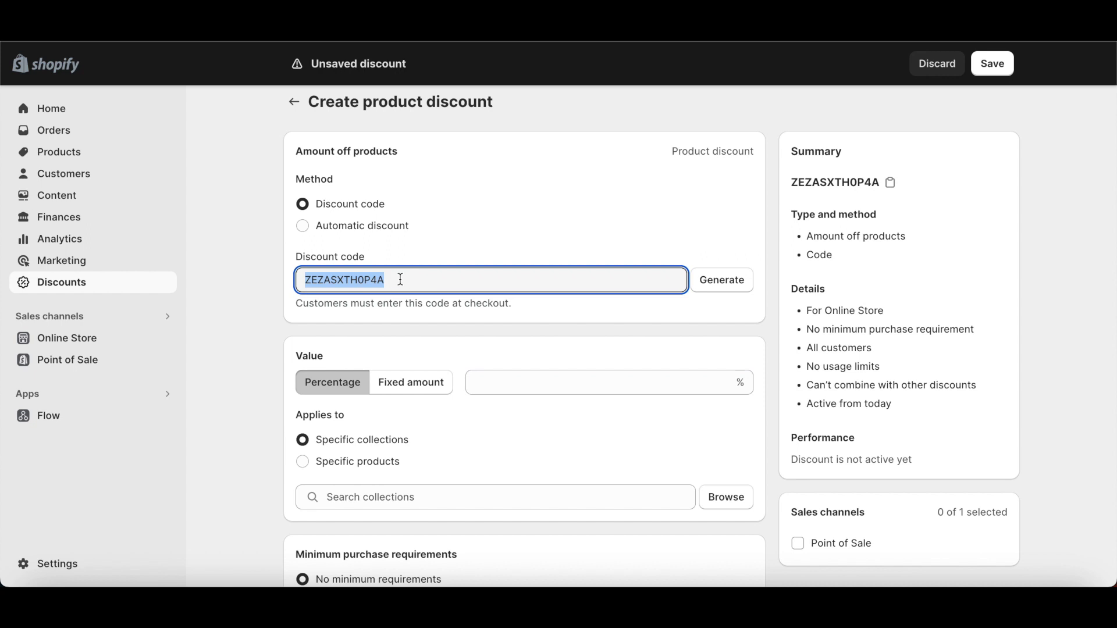
key(BackSpace)
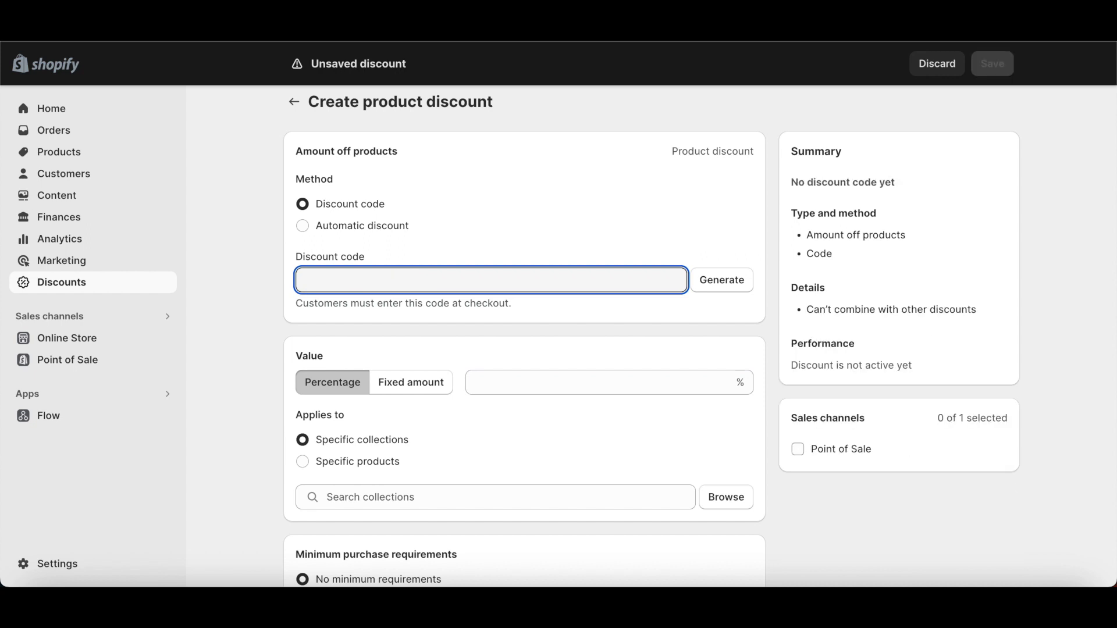
text(VIC)
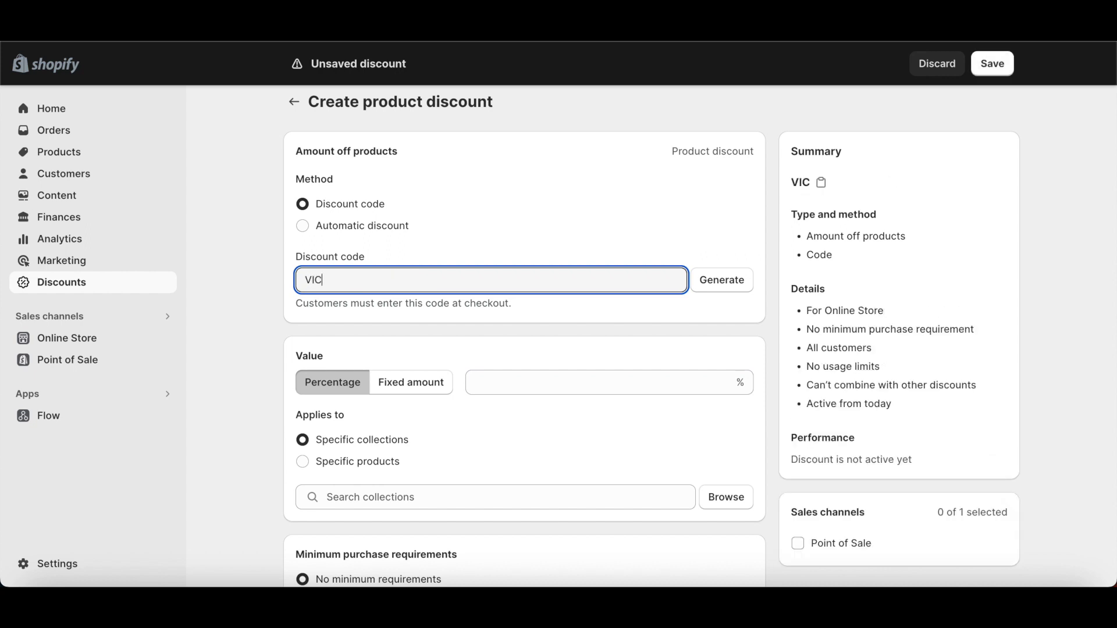
- Set the discount code to Chirst20%
key(ctrl+a)
text(Chr)
key(BackSpace)
key(BackSpace)
text(hirs)
key(BackSpace)
key(BackSpace)
text(rst20%)
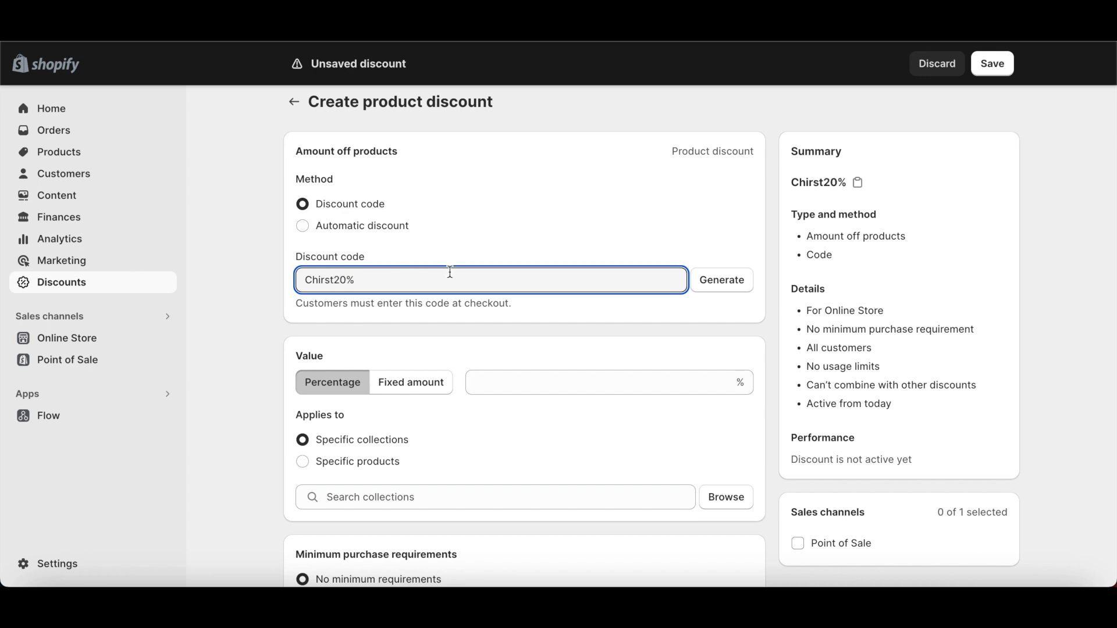
- Try a percentage discount value of 20, and clear the value again
scroll(509, 334, down, 1)
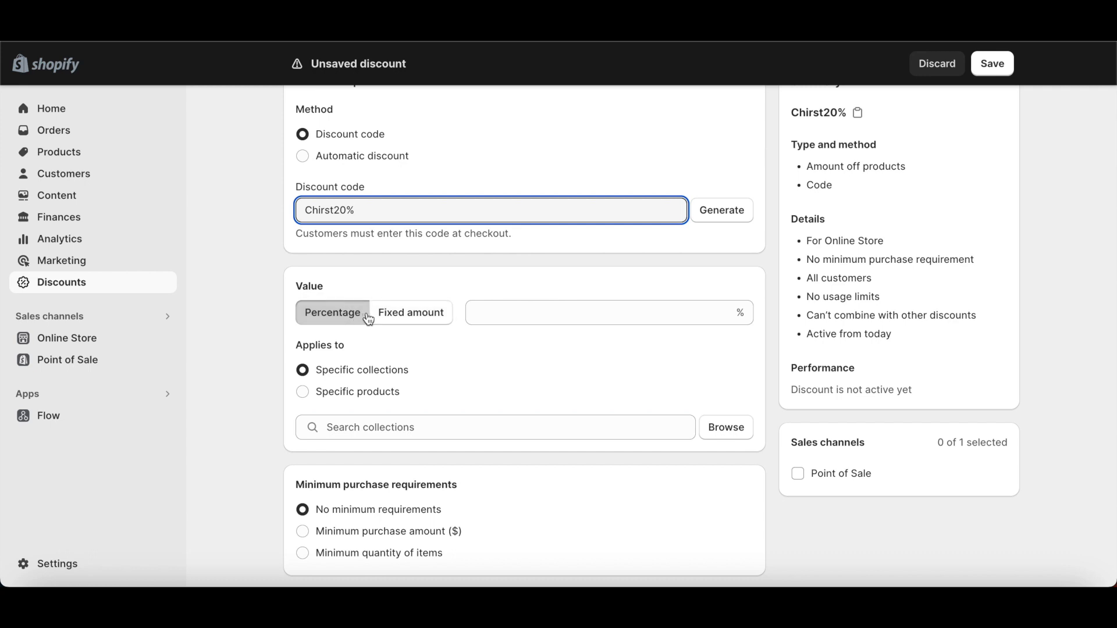
click(407, 317)
click(330, 317)
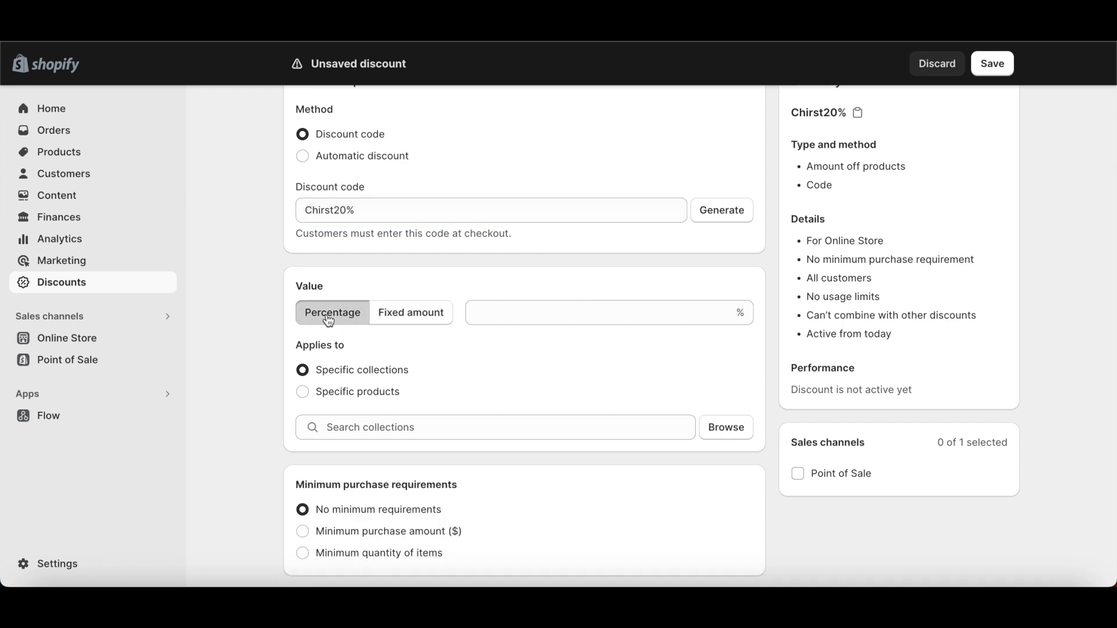
click(486, 319)
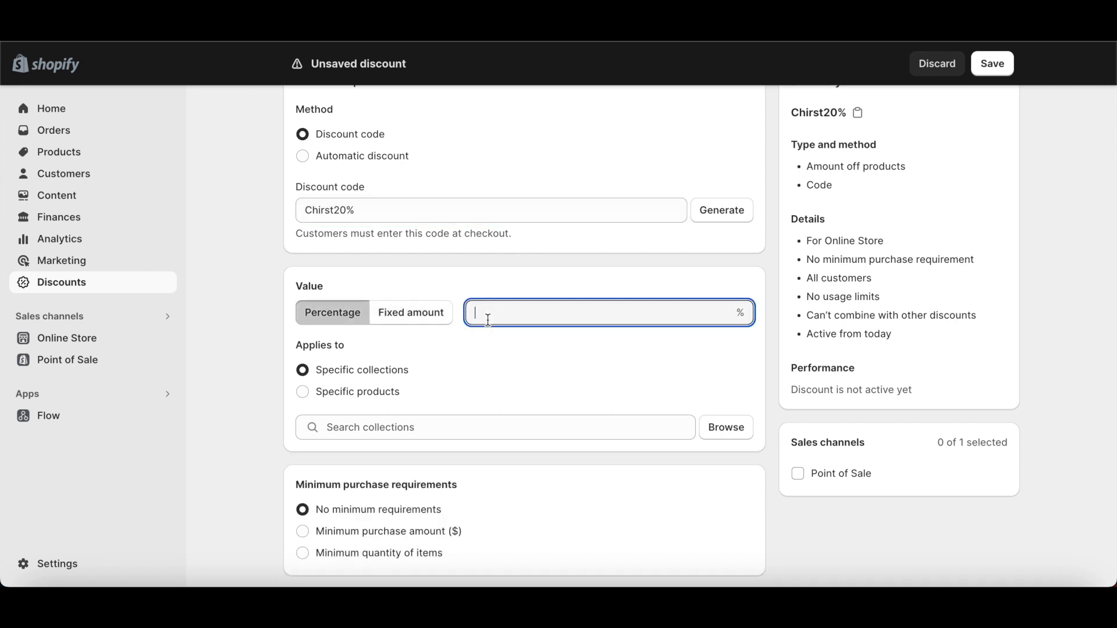
text(20)
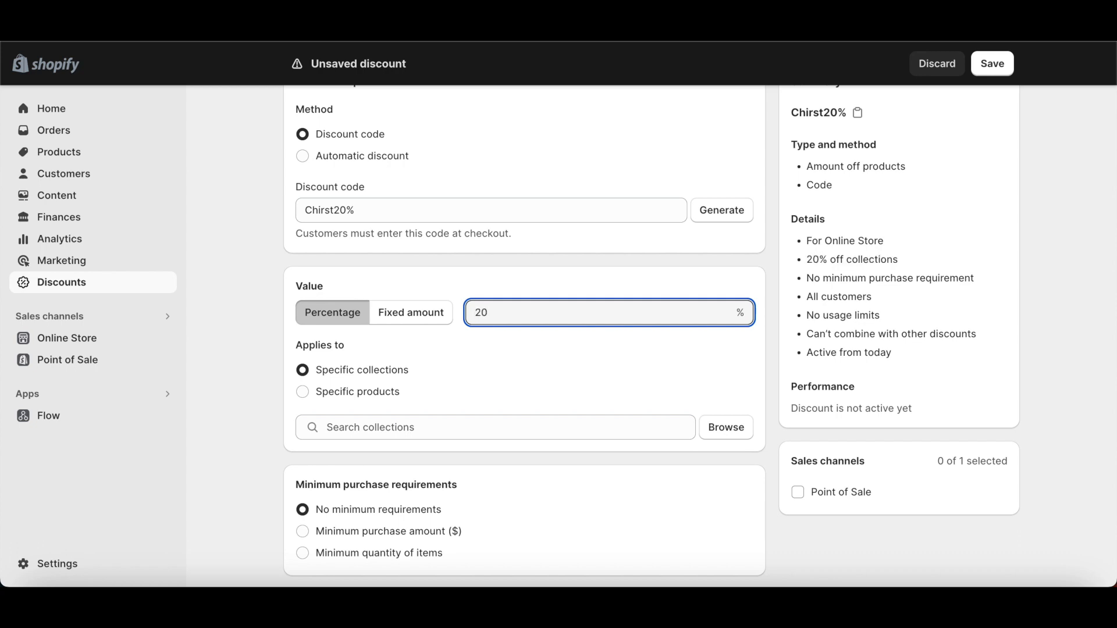
key(BackSpace)
key(BackSpace)
- Switch the discount value to a fixed amount of $20
click(415, 313)
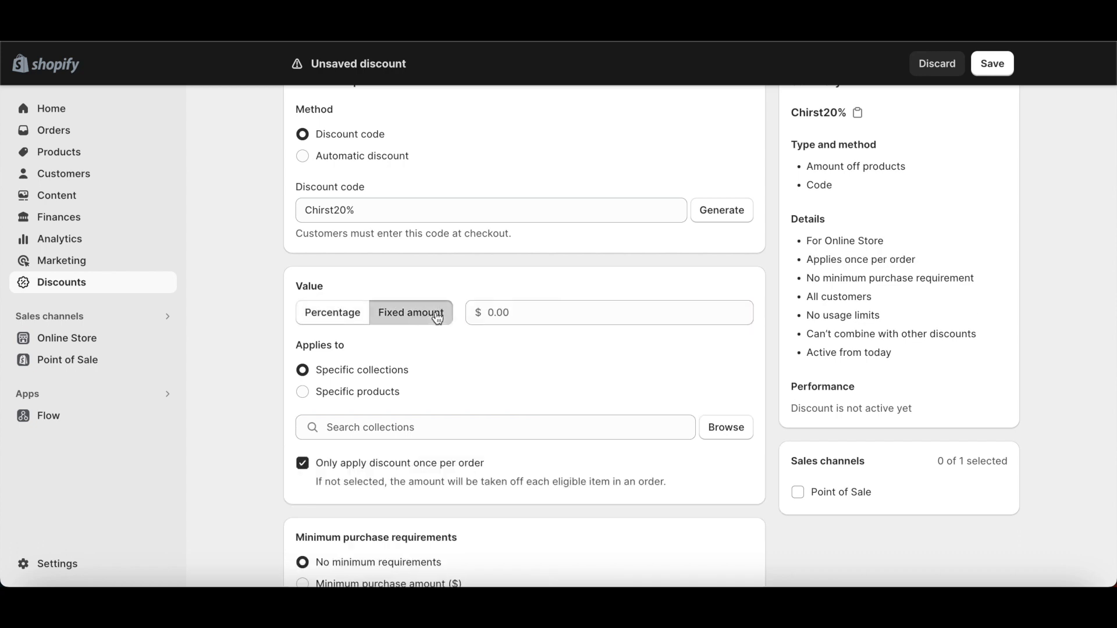
click(533, 312)
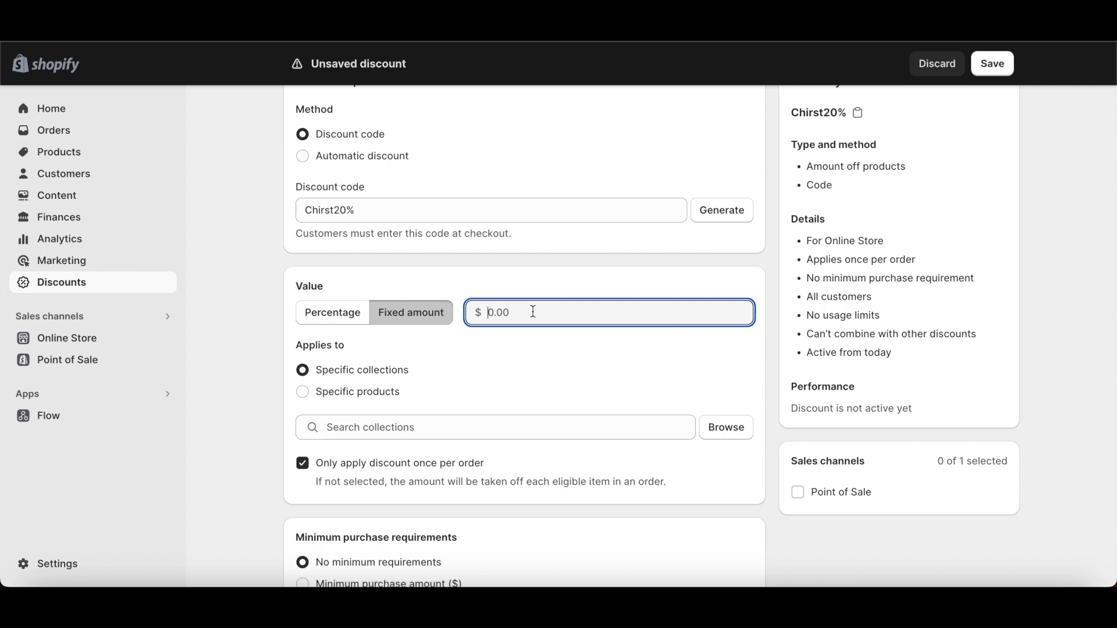
text(20)
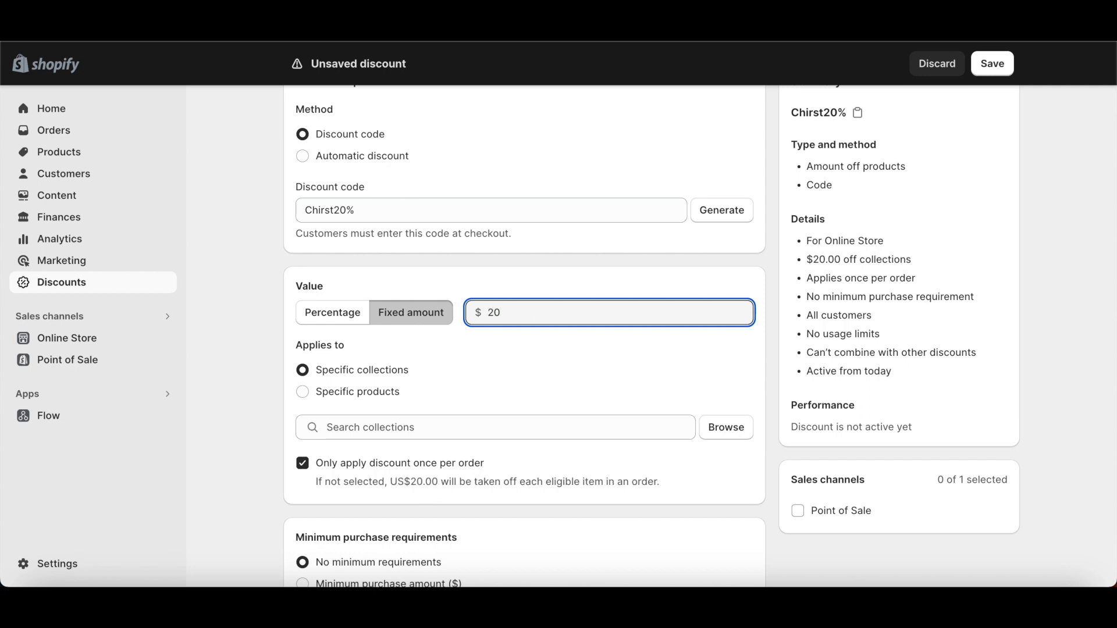
- Switch the discount value back to a percentage and set it to 20%
click(349, 311)
click(506, 313)
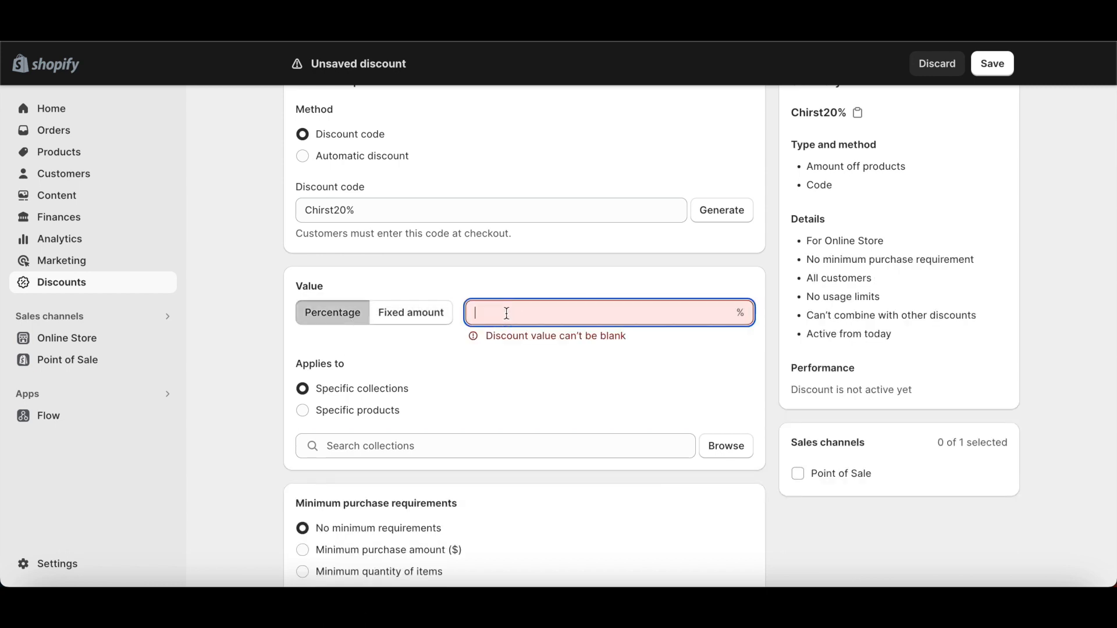
text(20)
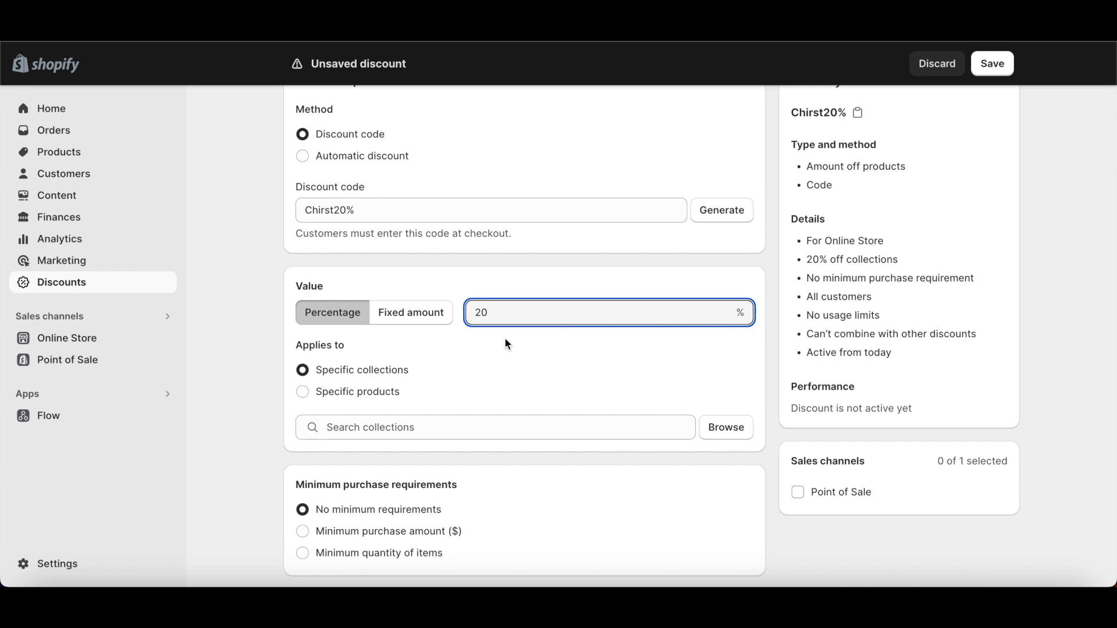
- Search the collections for "food" and apply the discount to the Foods collection
scroll(504, 357, down, 2)
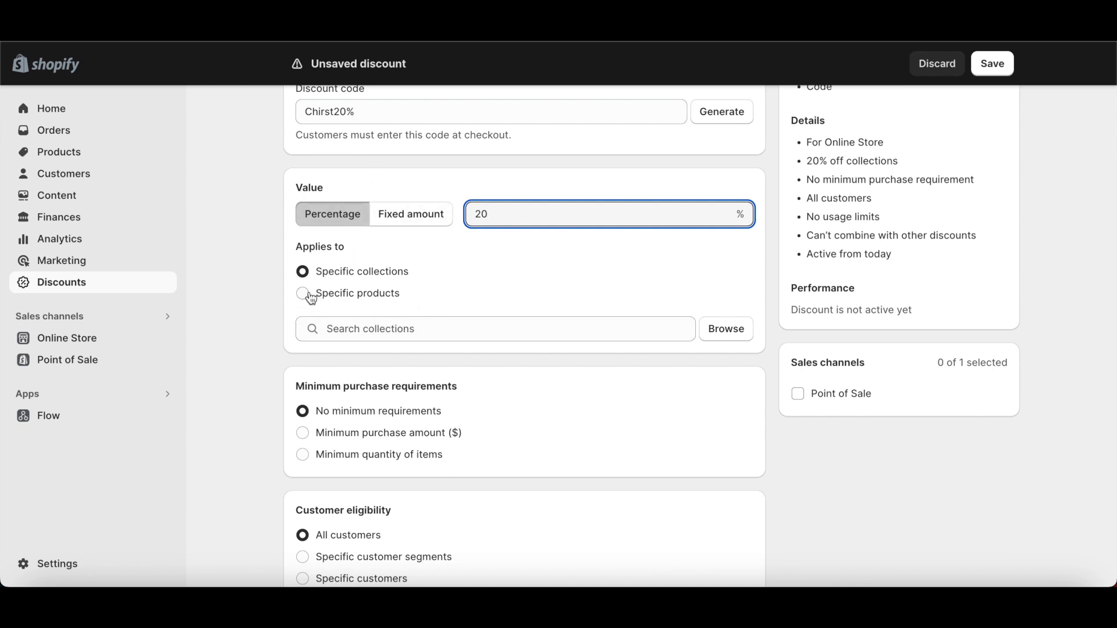
click(342, 327)
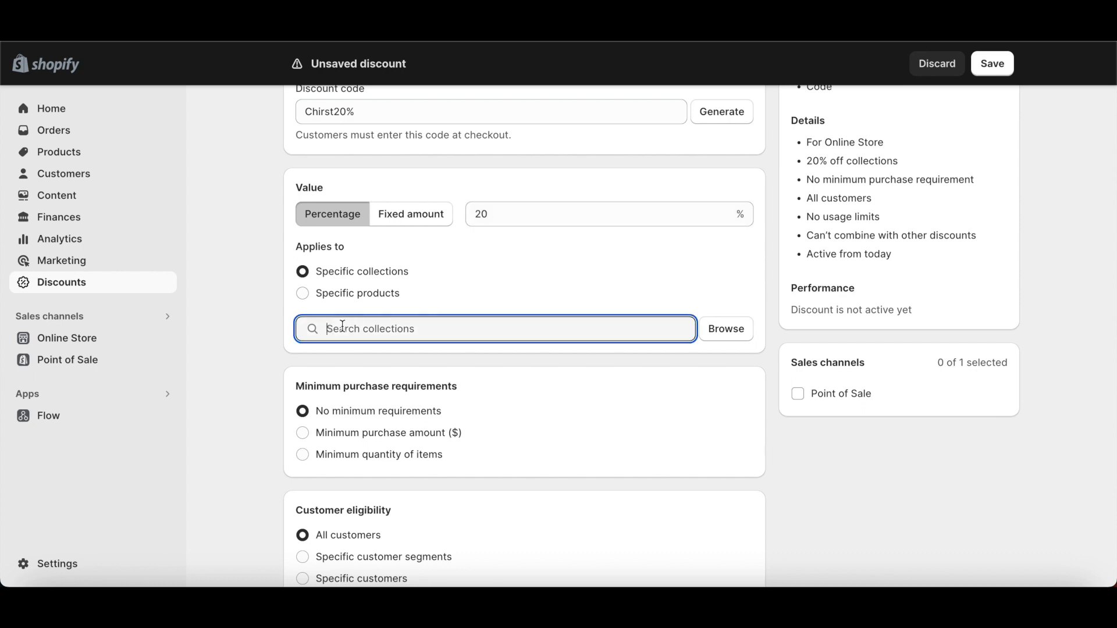
text(food)
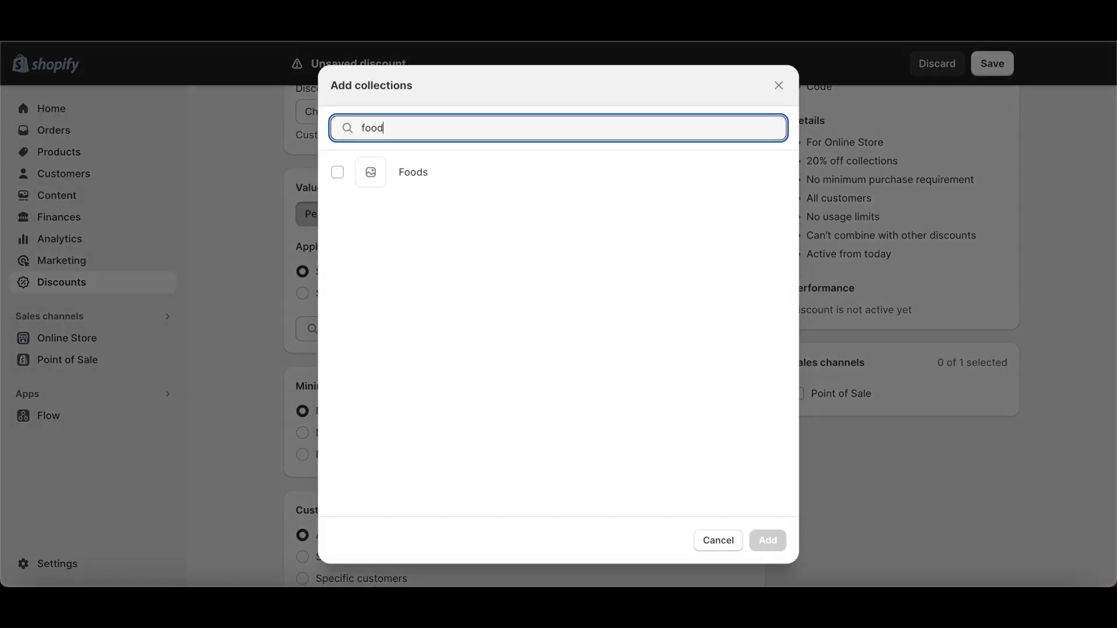
click(344, 175)
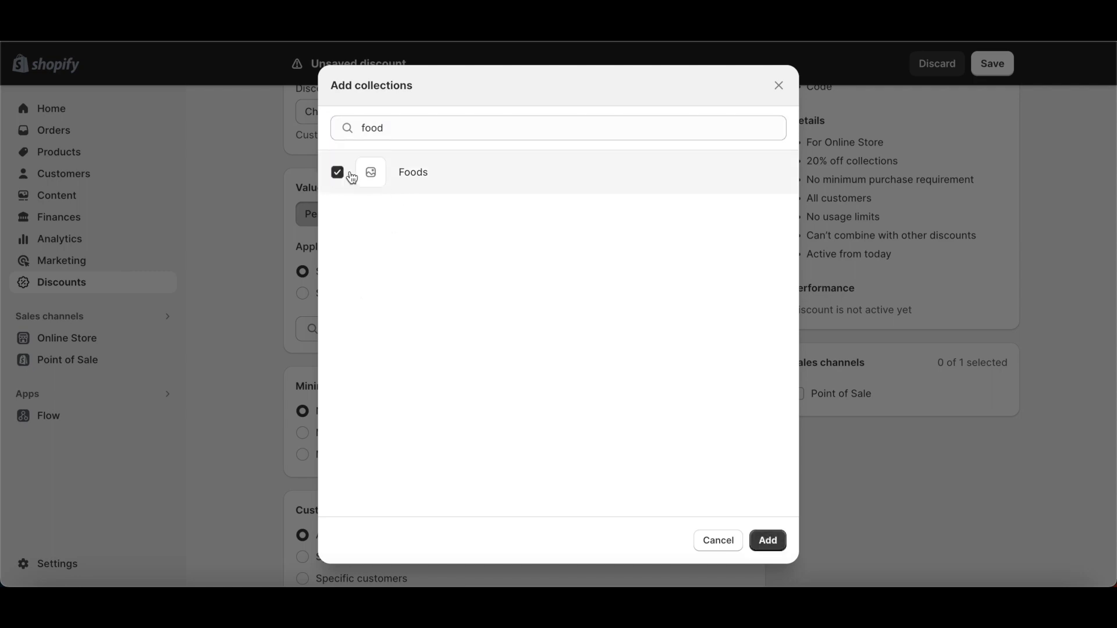
click(766, 540)
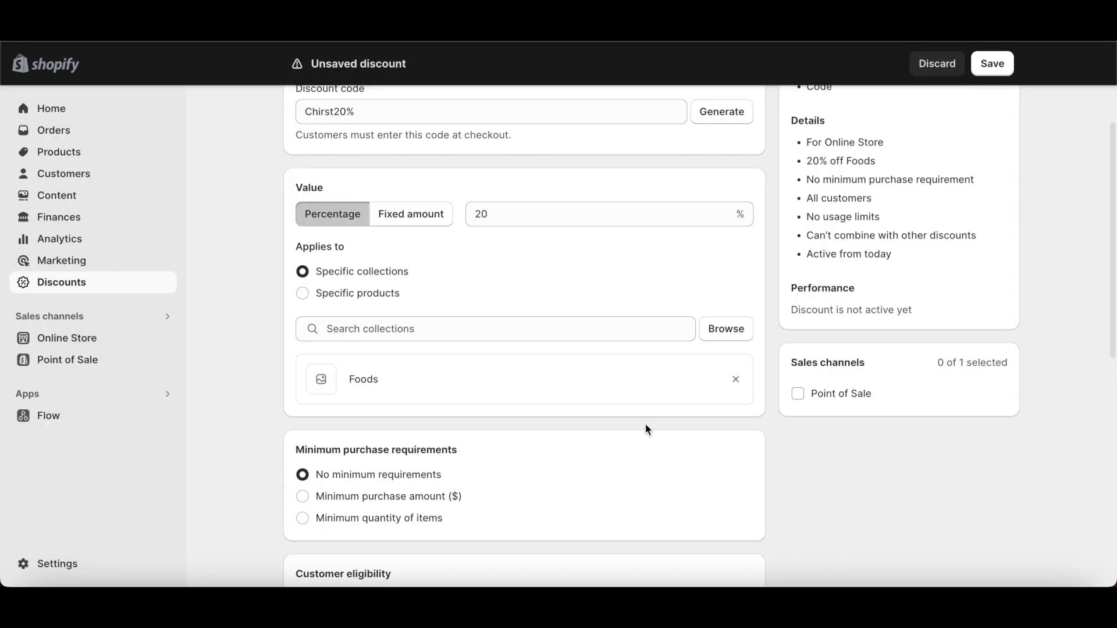
- Review the discount's code, value, applicable collection and summary details on the form
scroll(547, 269, up, 2)
scroll(547, 269, down, 4)
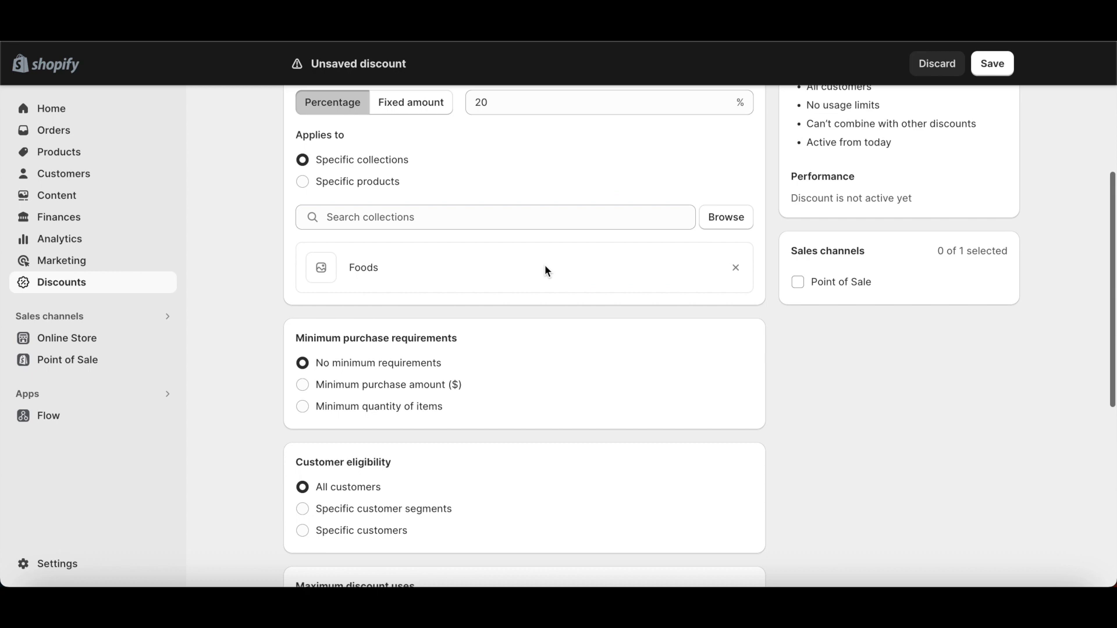
scroll(545, 266, up, 4)
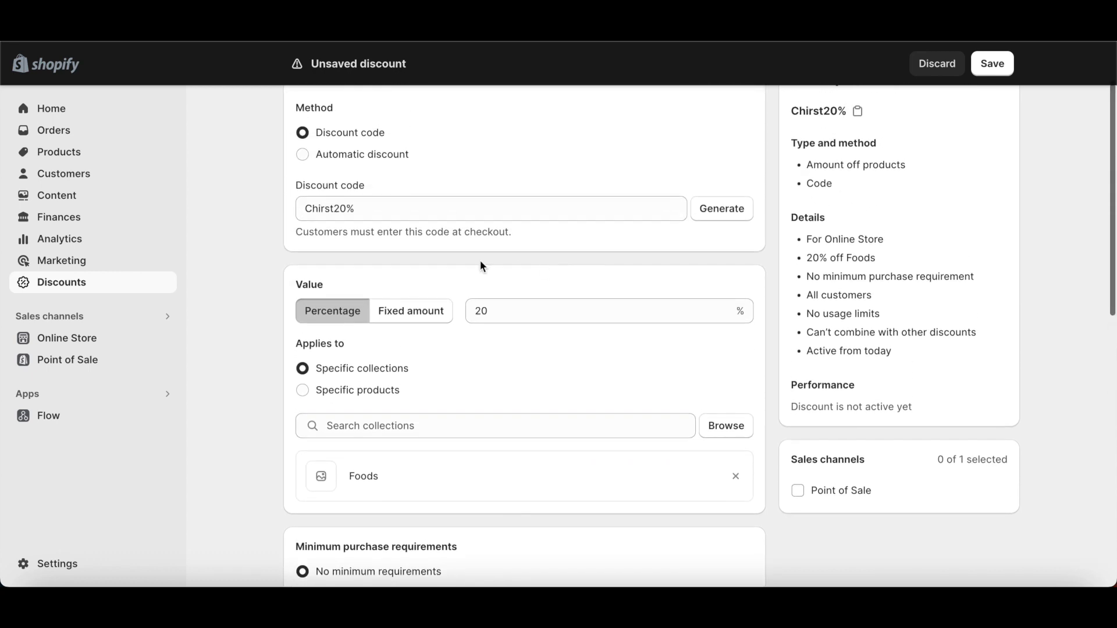
scroll(439, 448, down, 1)
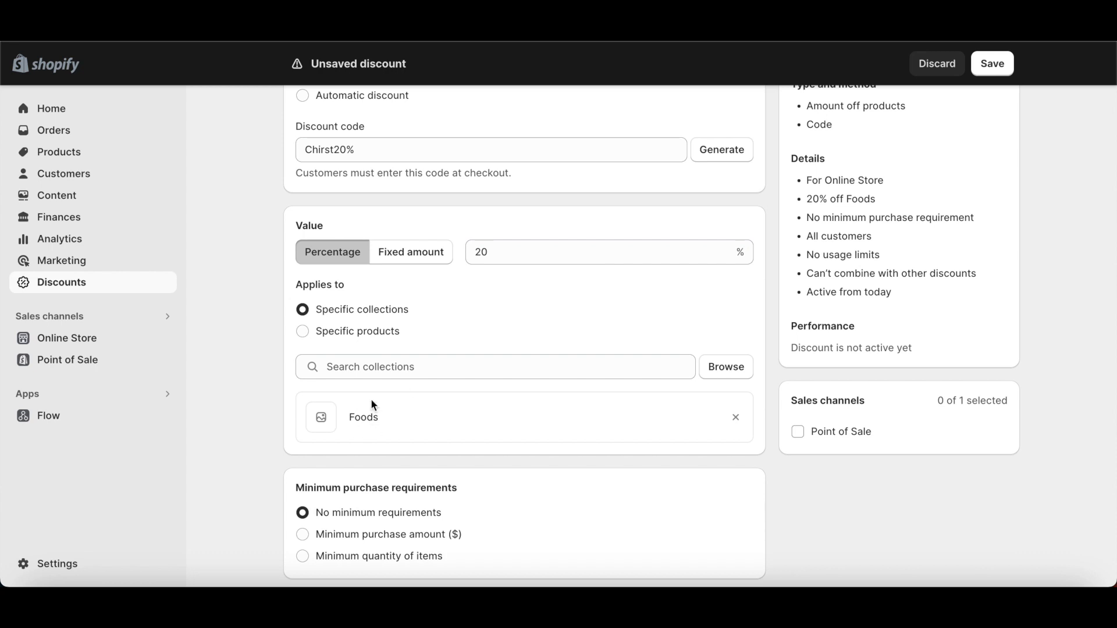
scroll(380, 417, down, 1)
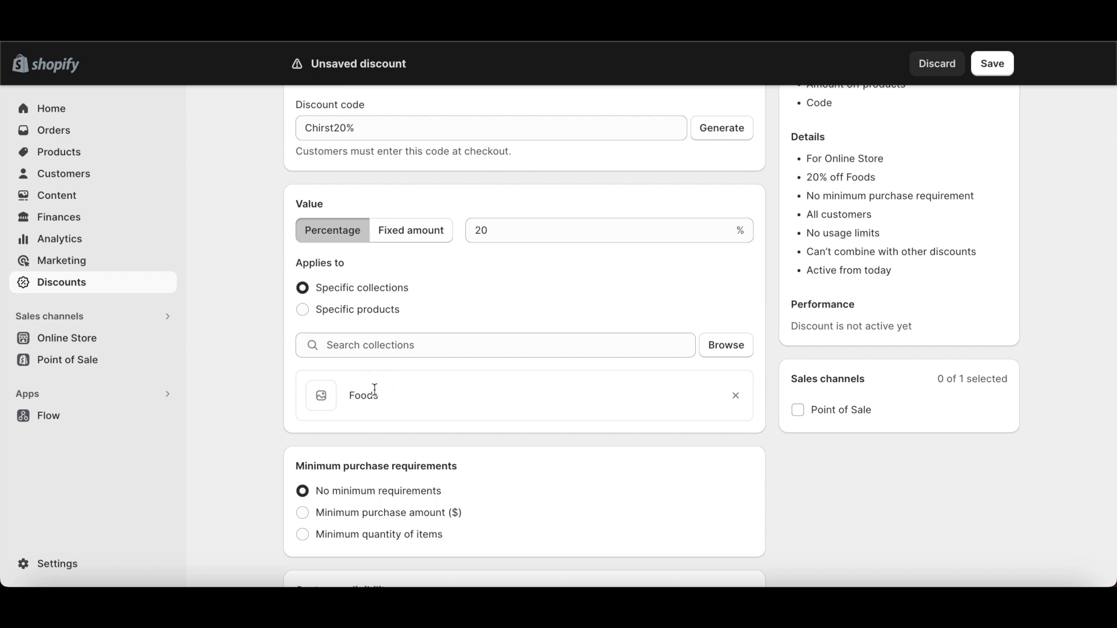
scroll(375, 389, down, 3)
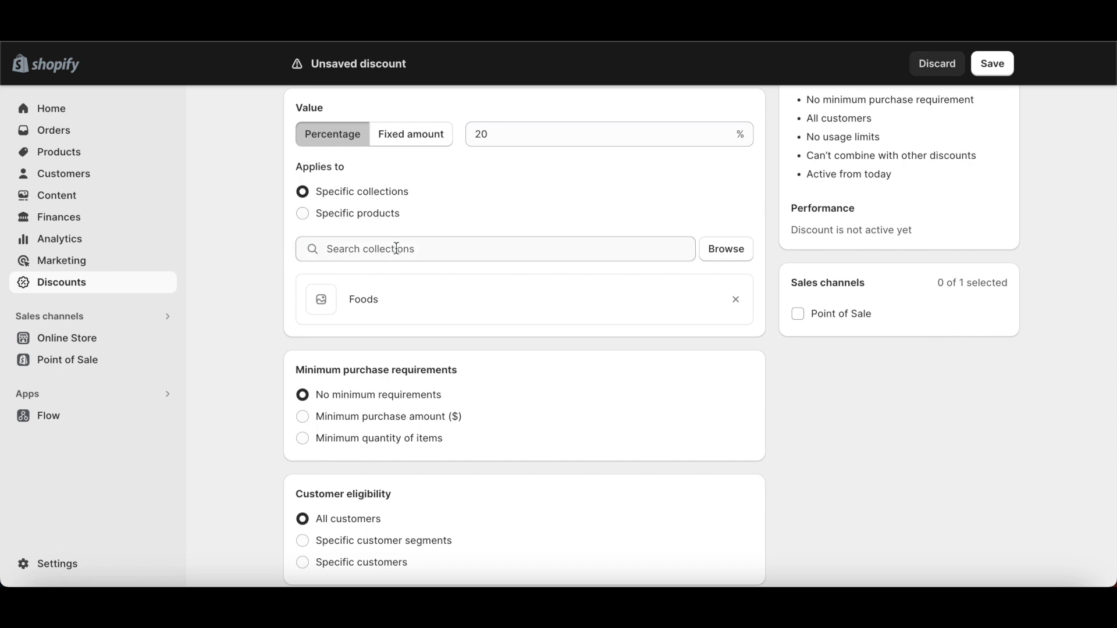
scroll(396, 248, up, 1)
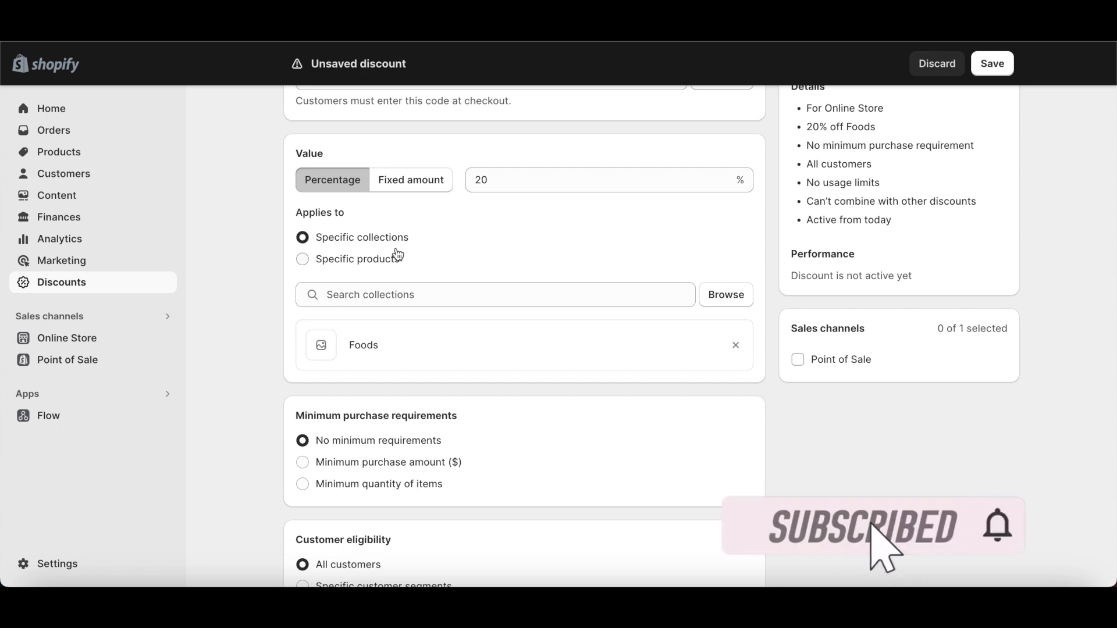
scroll(398, 254, down, 1)
- Set the minimum purchase requirement to a minimum purchase amount of $100
scroll(398, 254, down, 3)
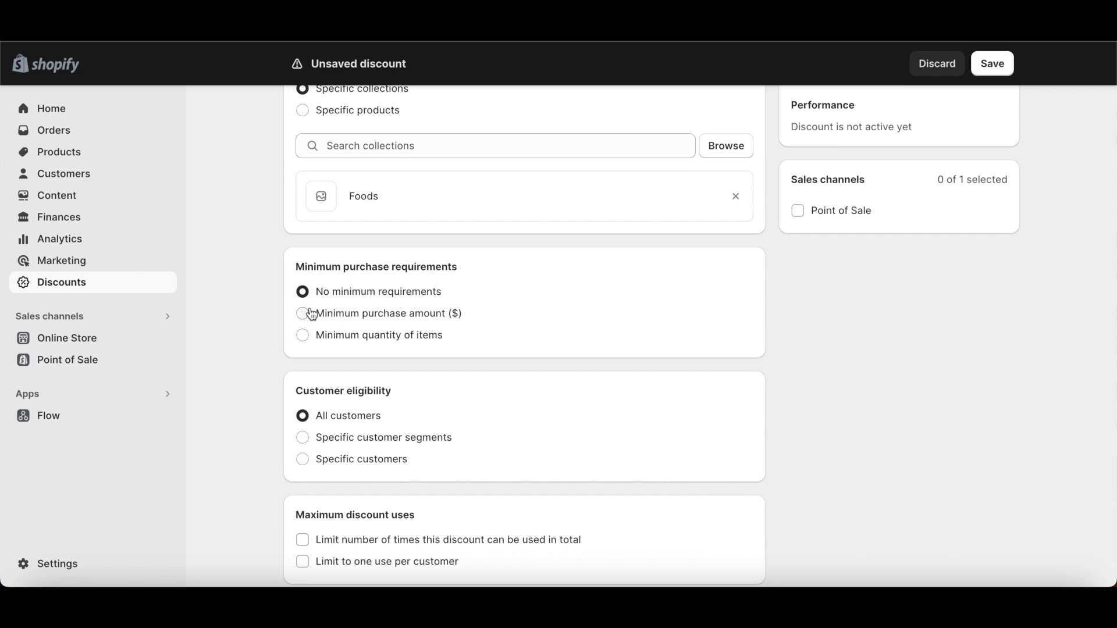
click(330, 313)
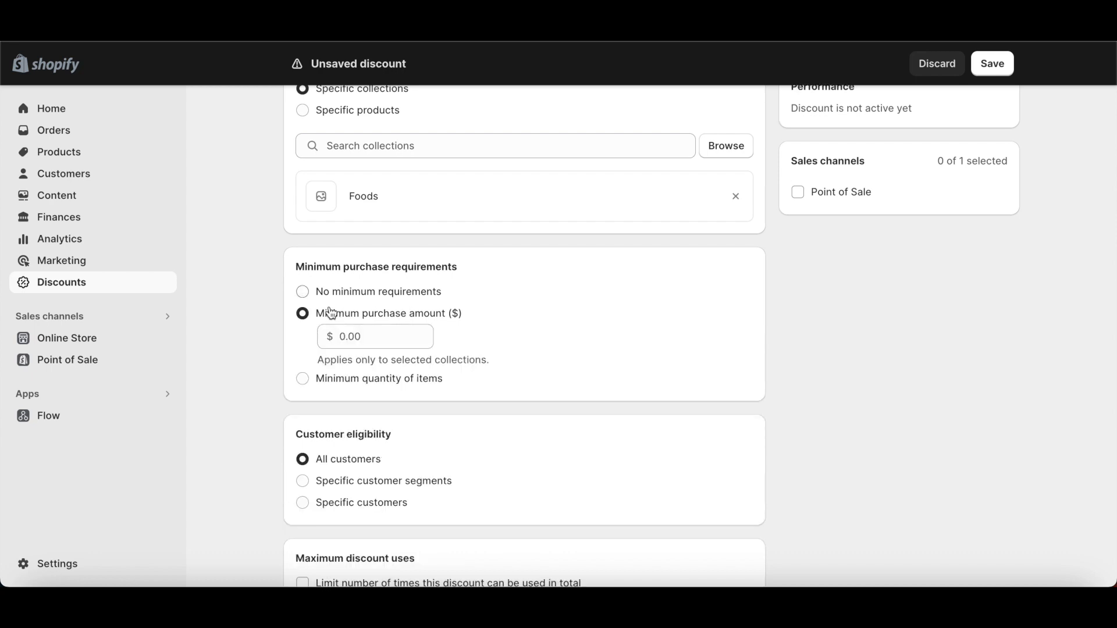
click(349, 340)
text(1)
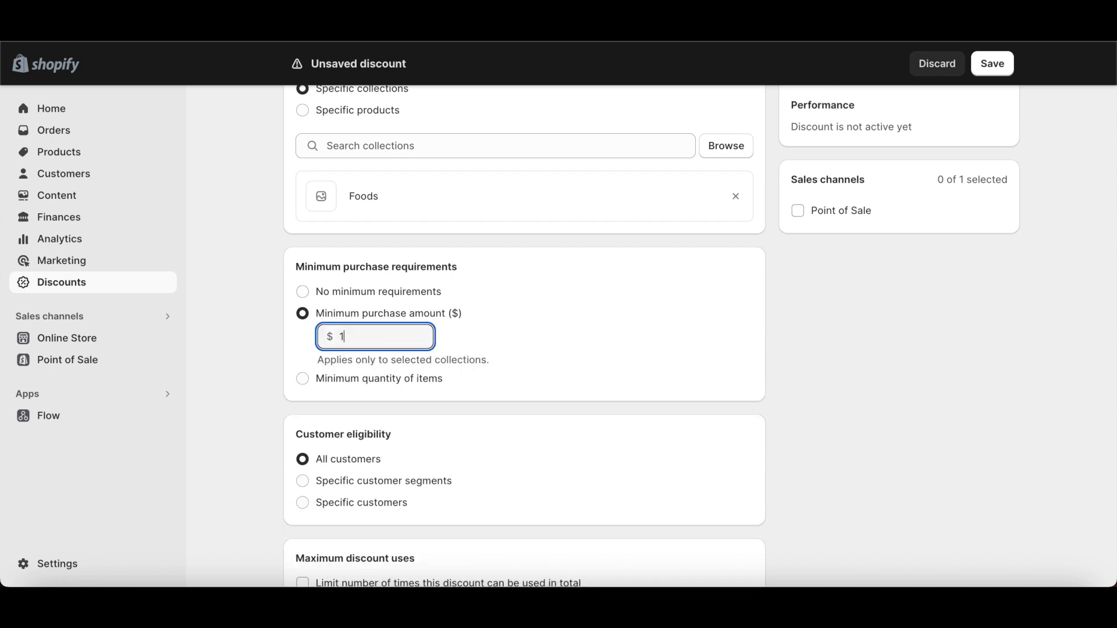
text(00)
- Change the minimum purchase requirement to a minimum quantity of 5 items
click(327, 384)
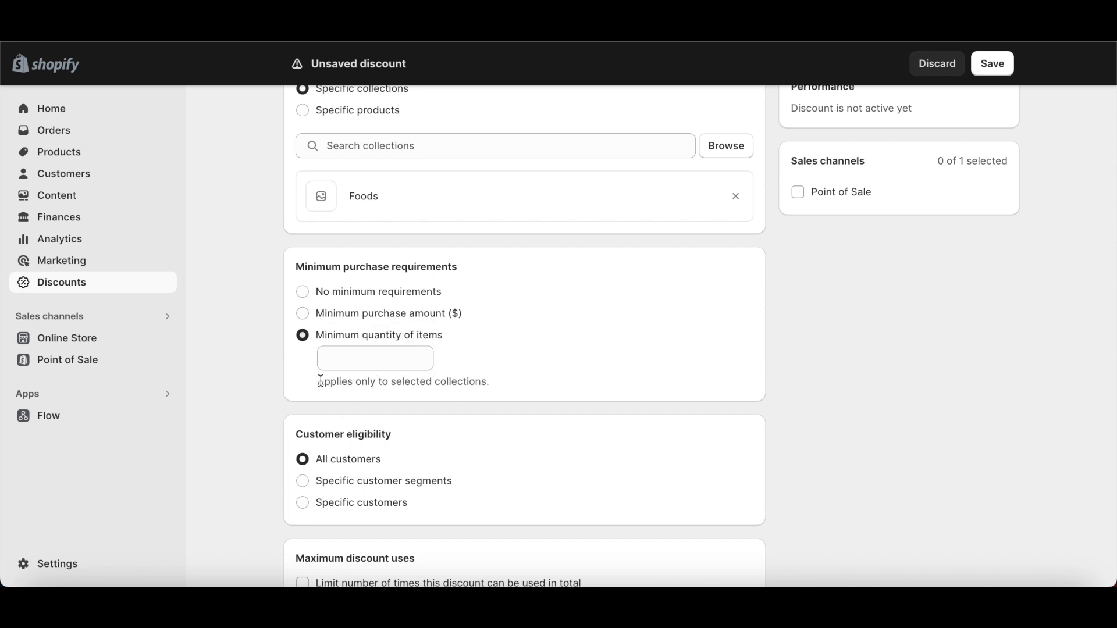
click(368, 360)
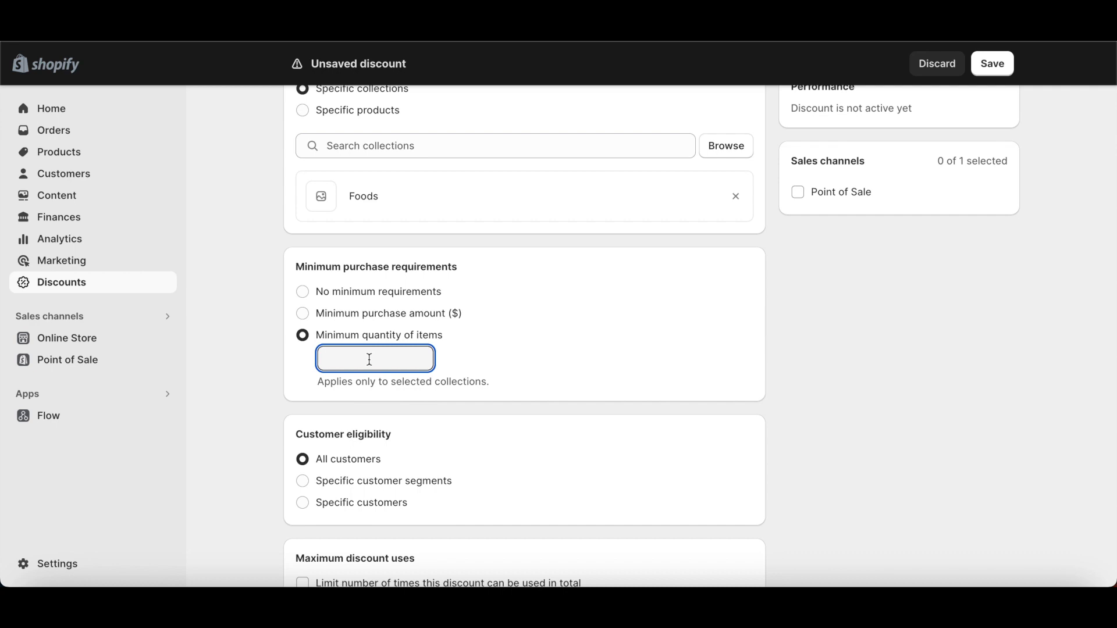
text(5)
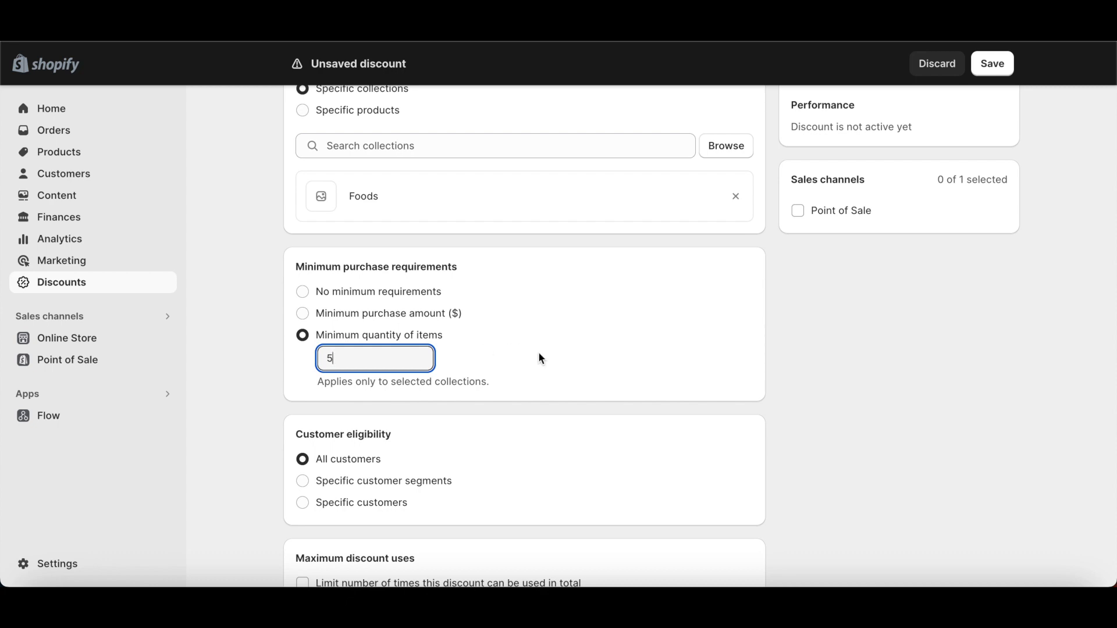
- Try restricting customer eligibility to specific customer segments and to specific customers
scroll(540, 358, down, 3)
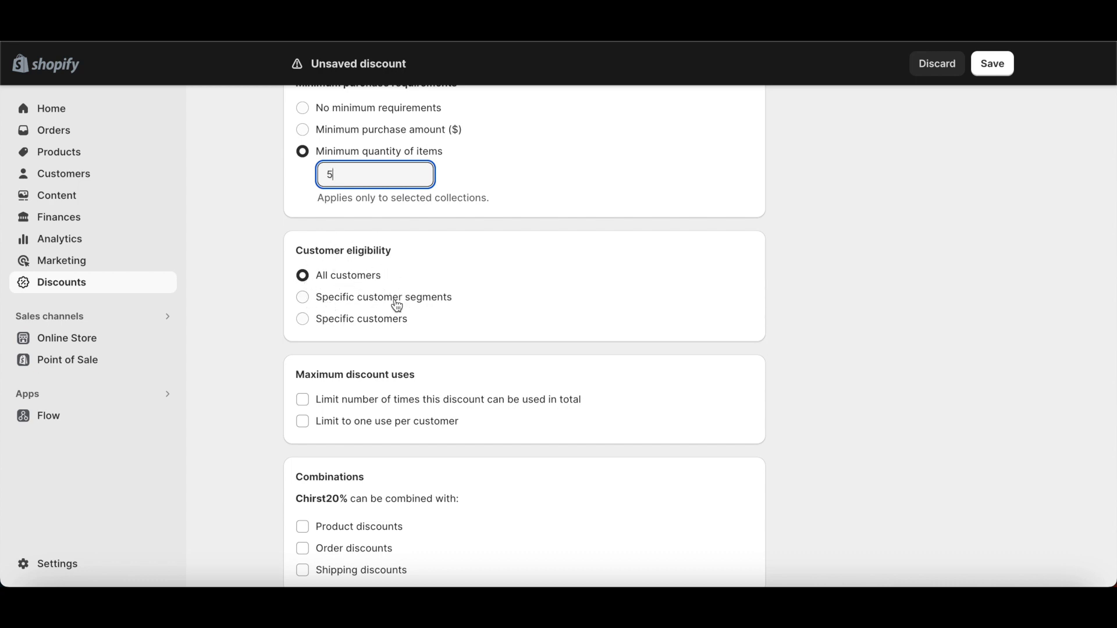
click(342, 300)
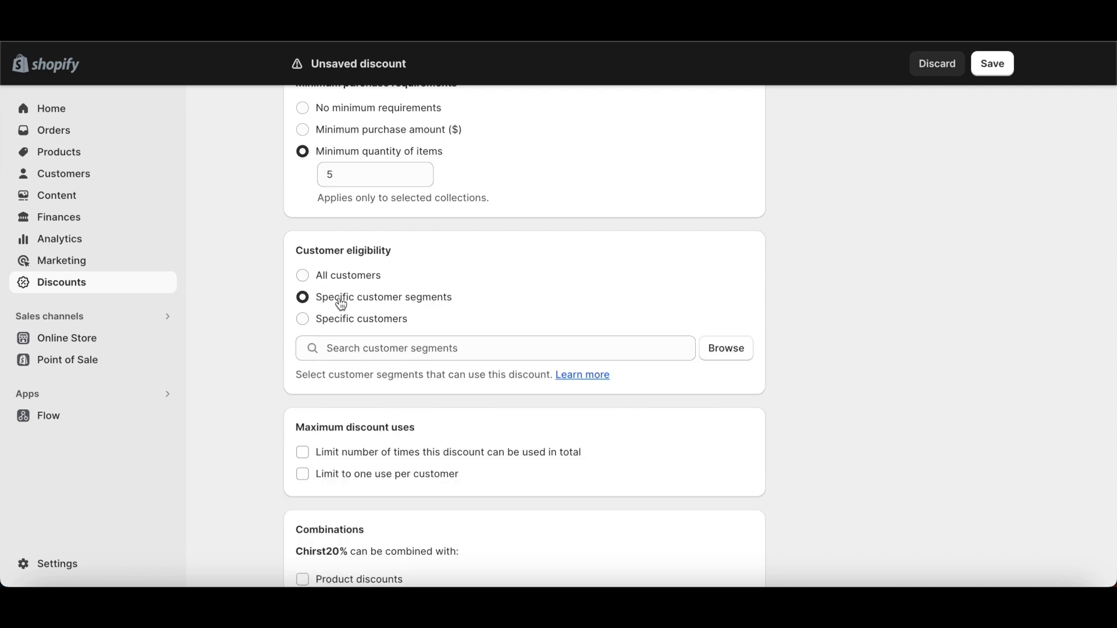
click(334, 319)
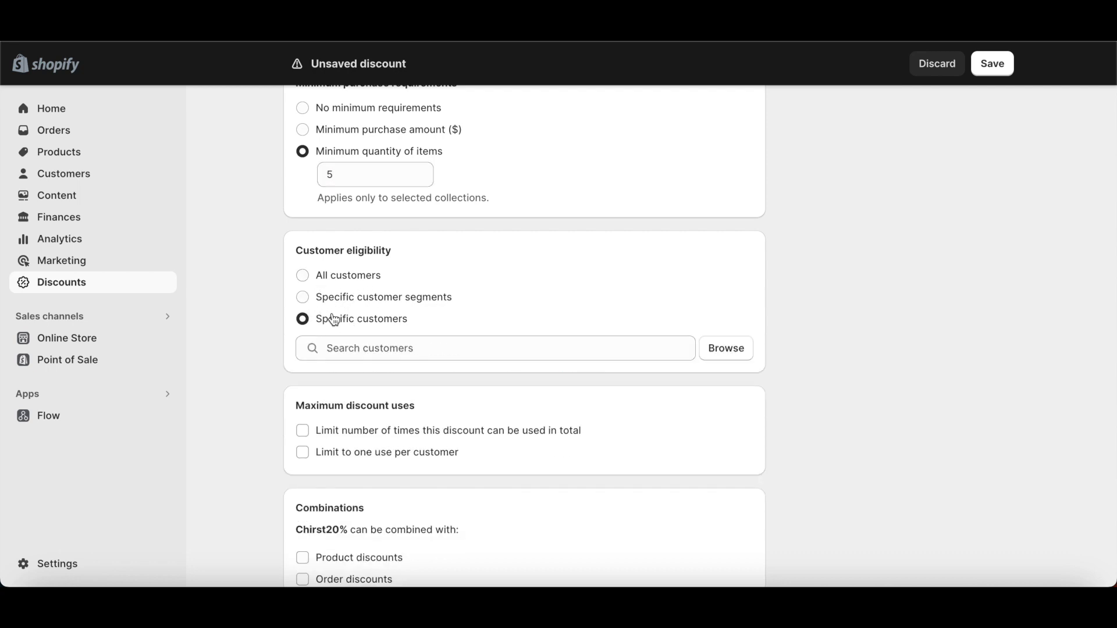
scroll(333, 319, down, 3)
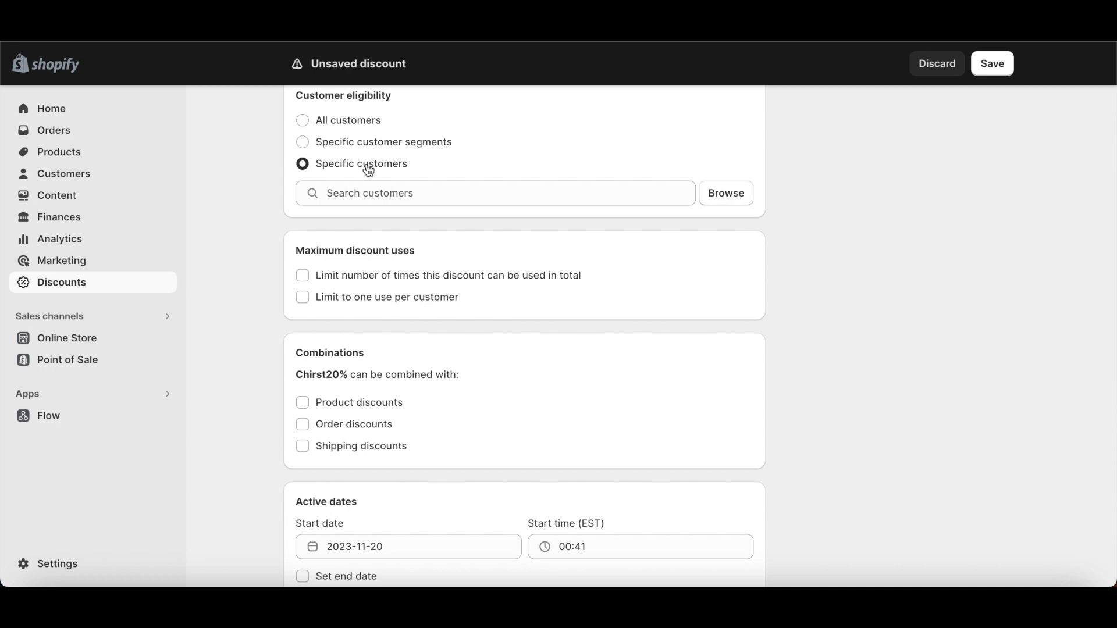
scroll(368, 170, up, 1)
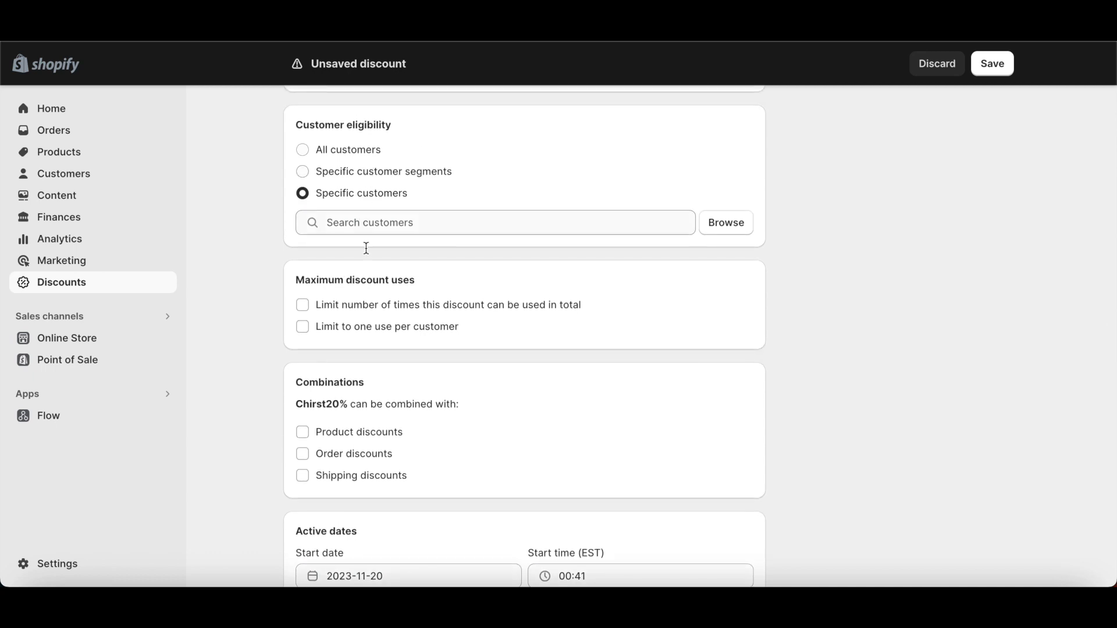
- Limit the discount to 10 uses in total and to one use per customer
scroll(356, 302, down, 1)
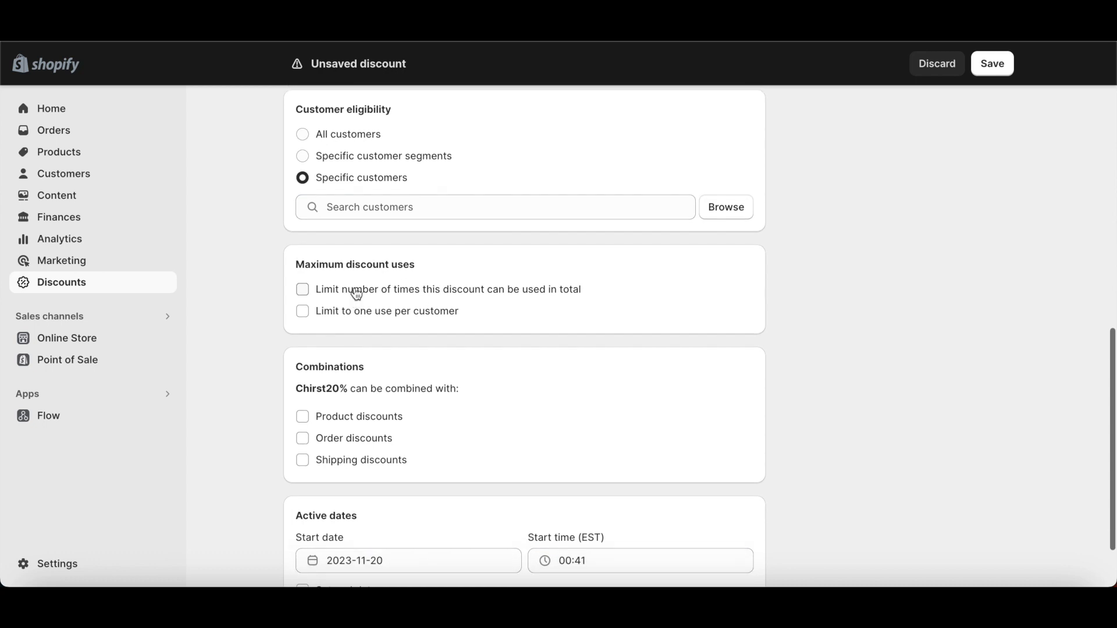
click(341, 292)
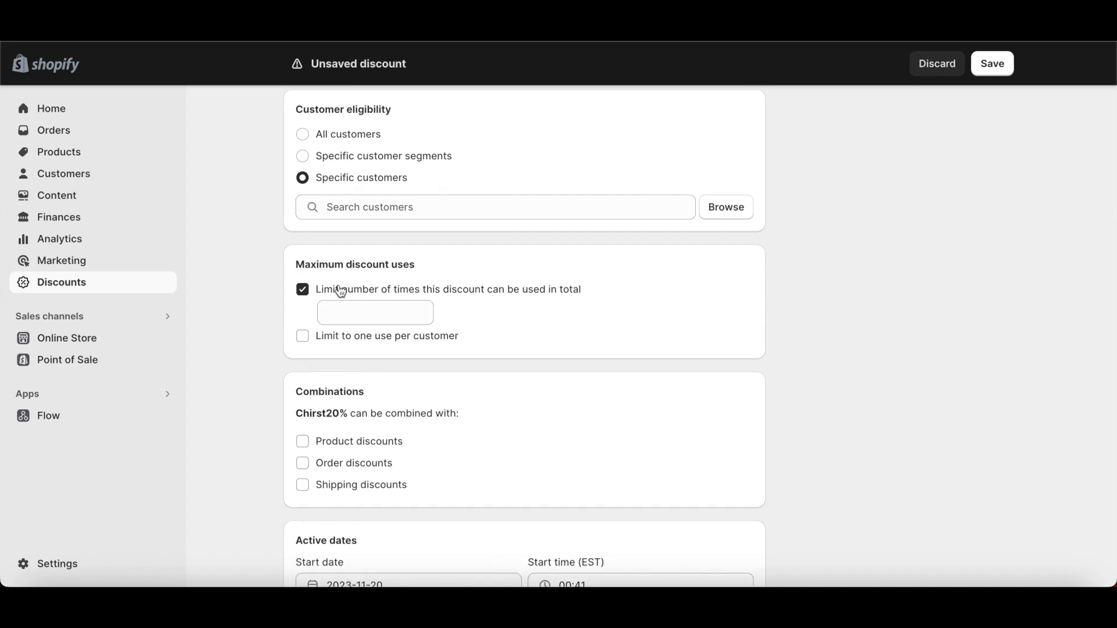
click(346, 311)
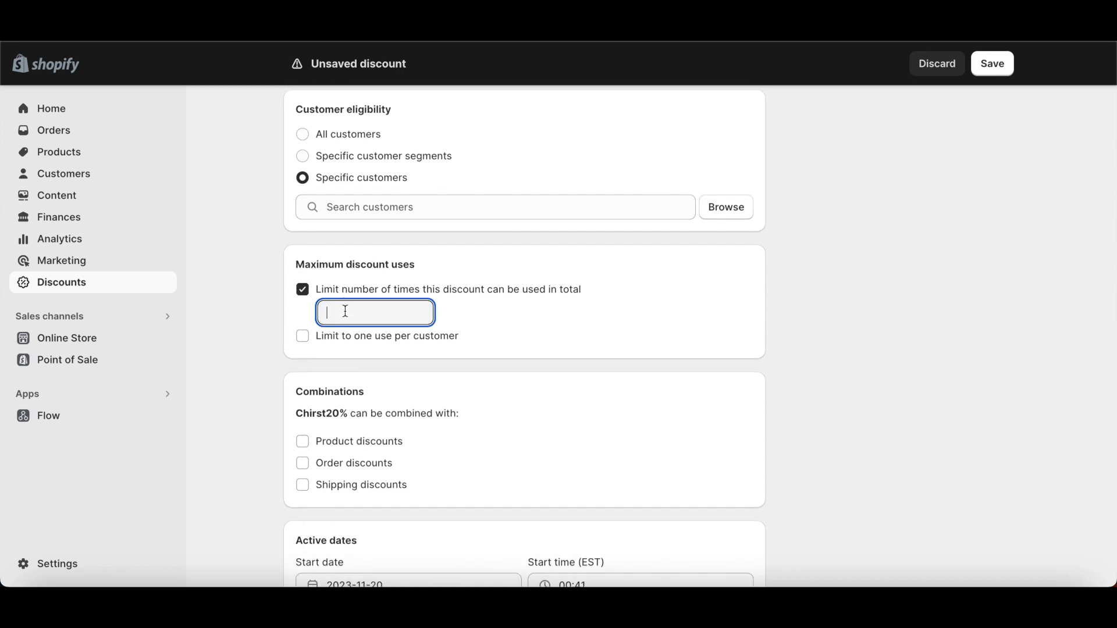
text(10)
click(302, 336)
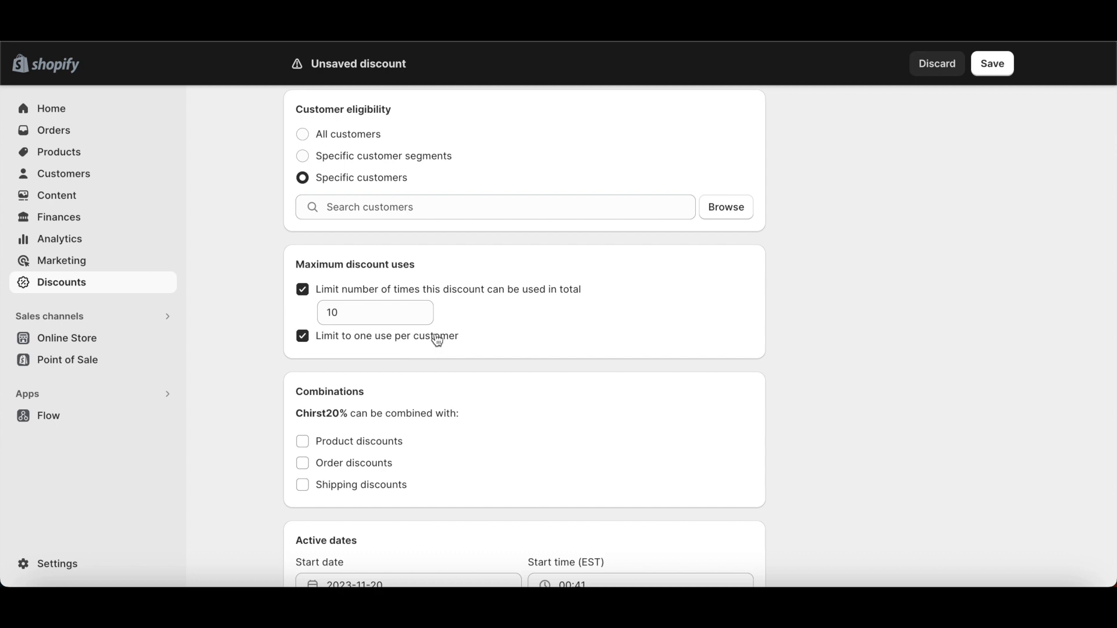
- Add an end date of 2023-12-31 with an end time of 06:00 to the discount's active dates
scroll(438, 340, down, 3)
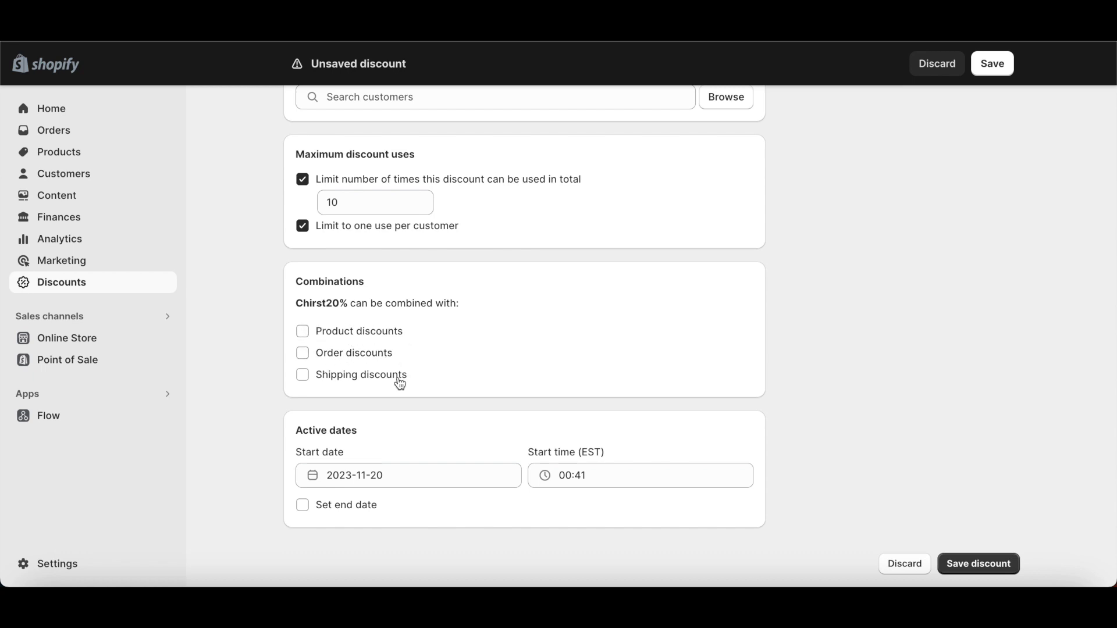
click(403, 481)
click(353, 426)
click(611, 470)
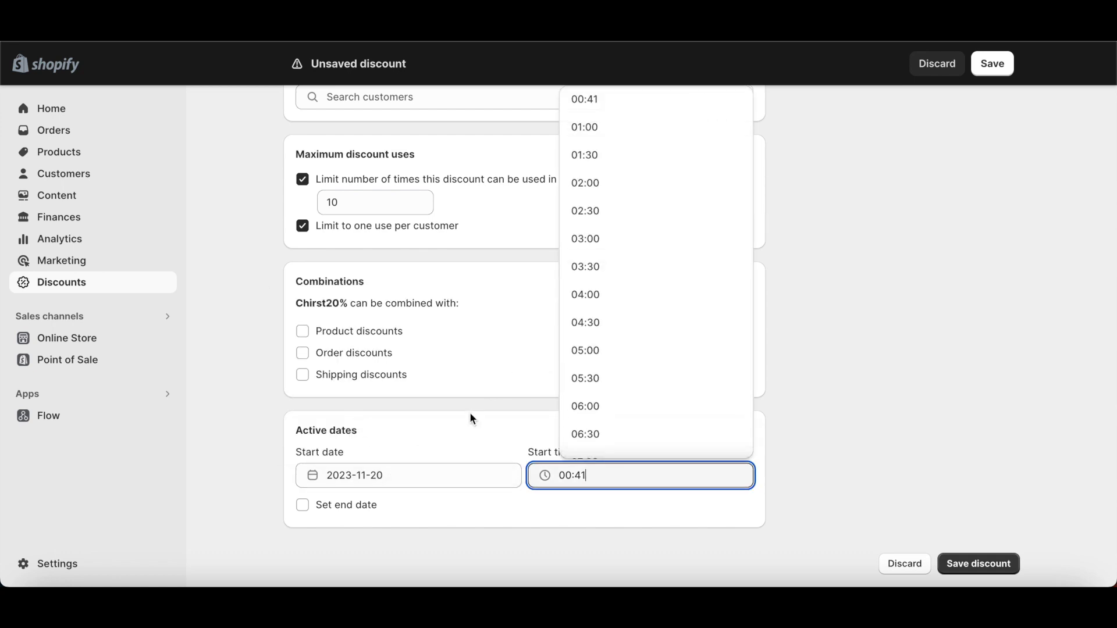
click(346, 521)
click(350, 515)
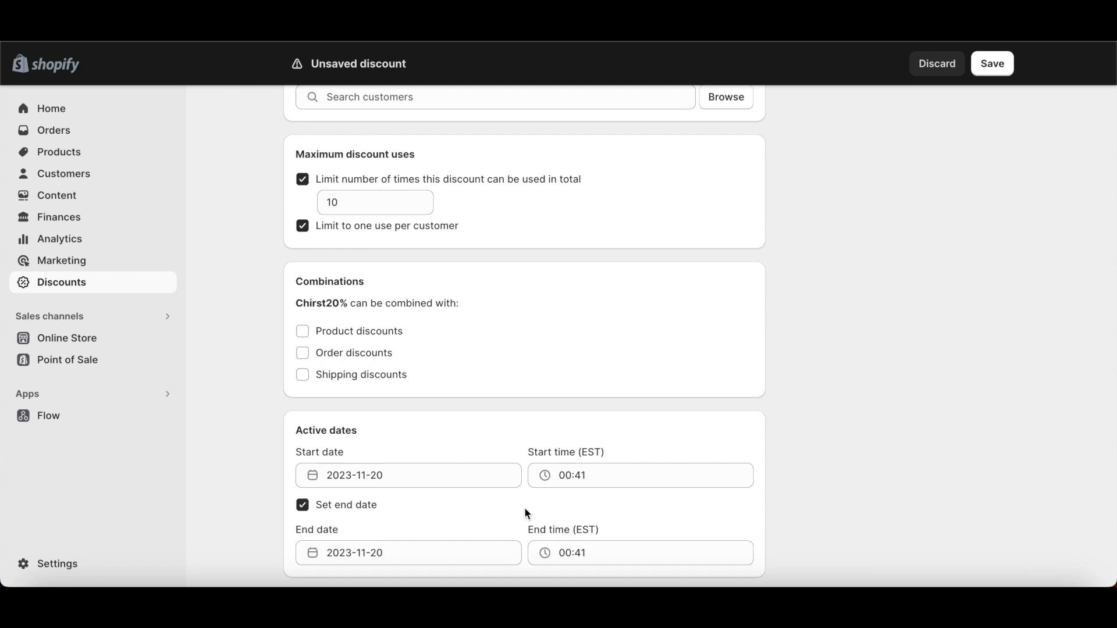
click(465, 550)
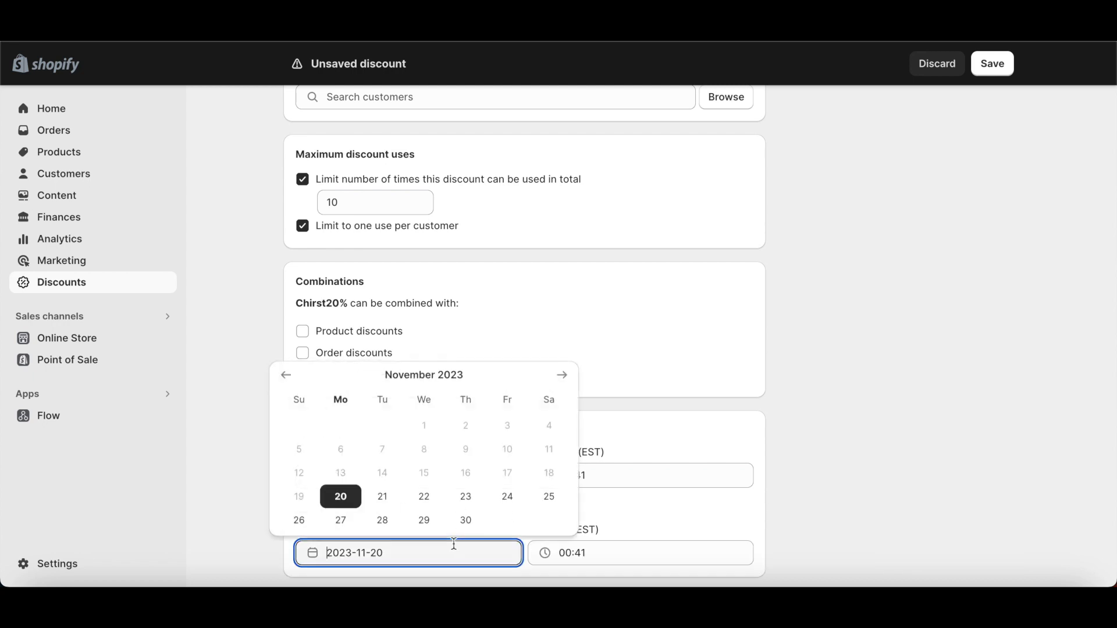
click(562, 376)
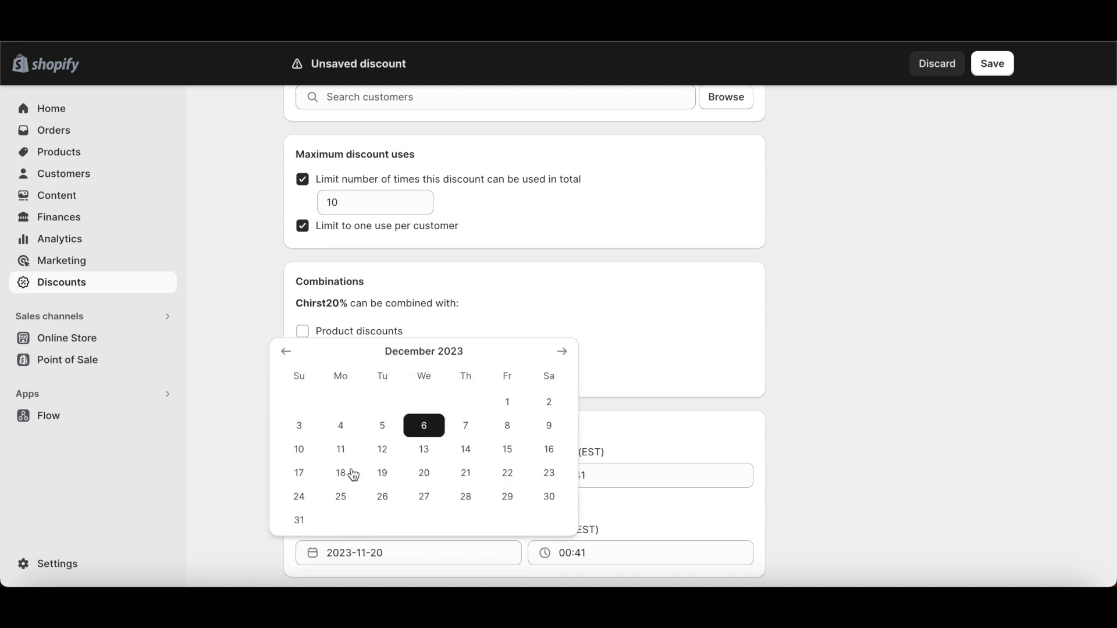
click(300, 521)
click(598, 547)
click(615, 496)
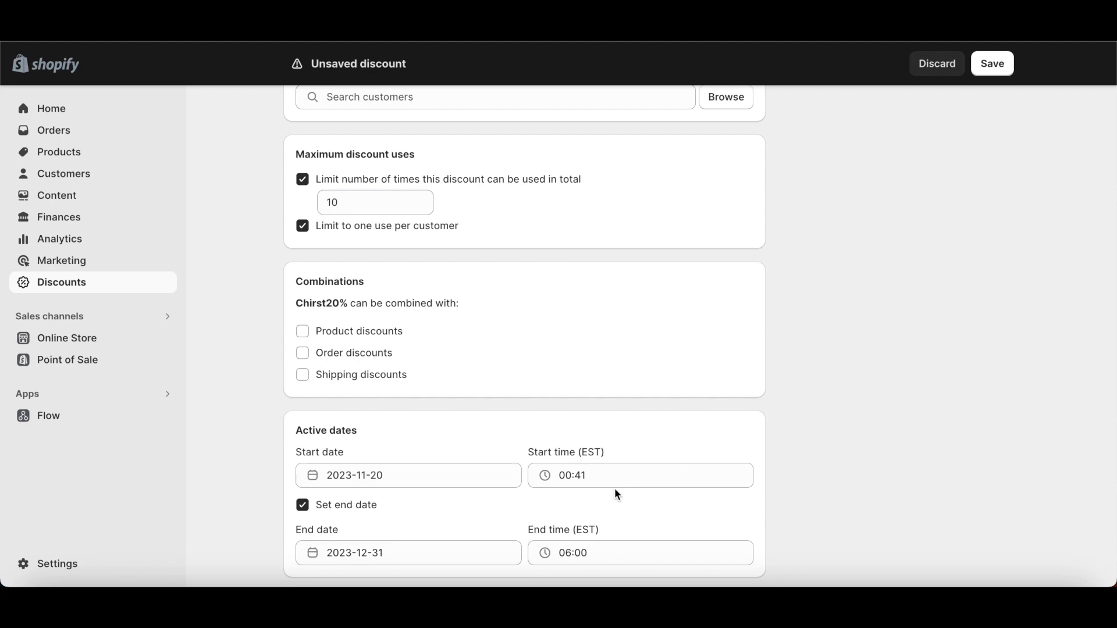
- Save the Chirst20% discount, correcting its customer eligibility to all customers
scroll(781, 464, down, 2)
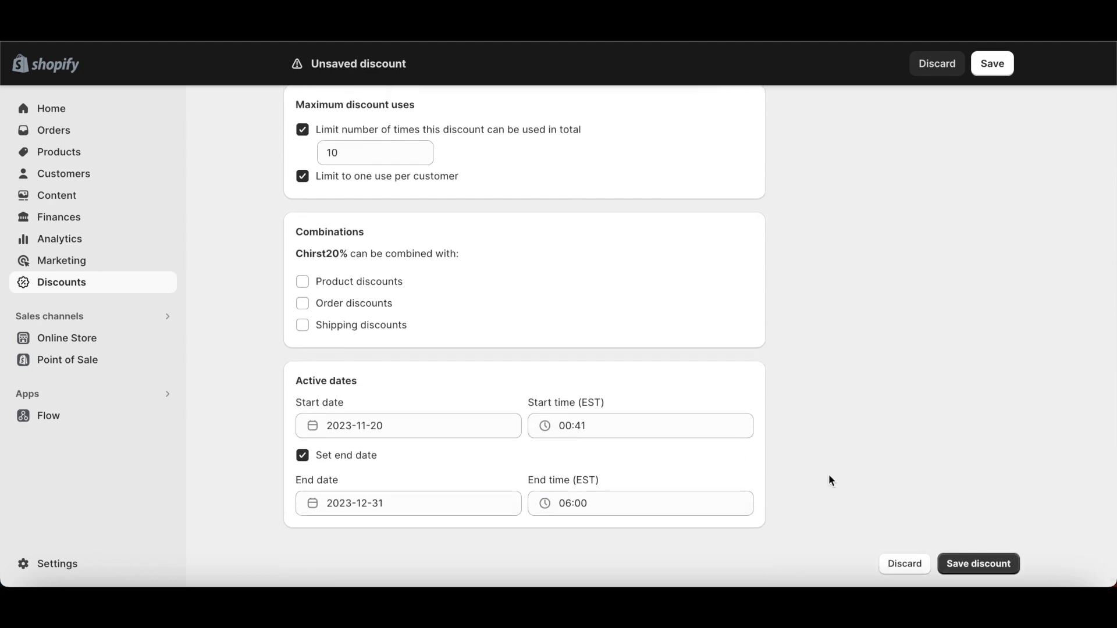
click(985, 559)
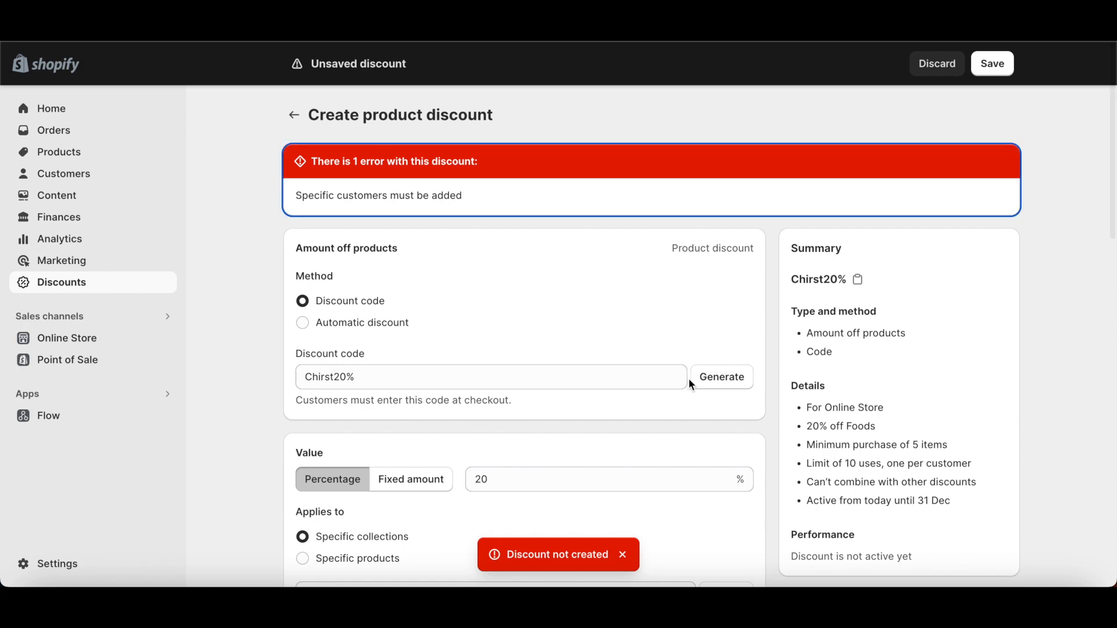
scroll(689, 379, down, 12)
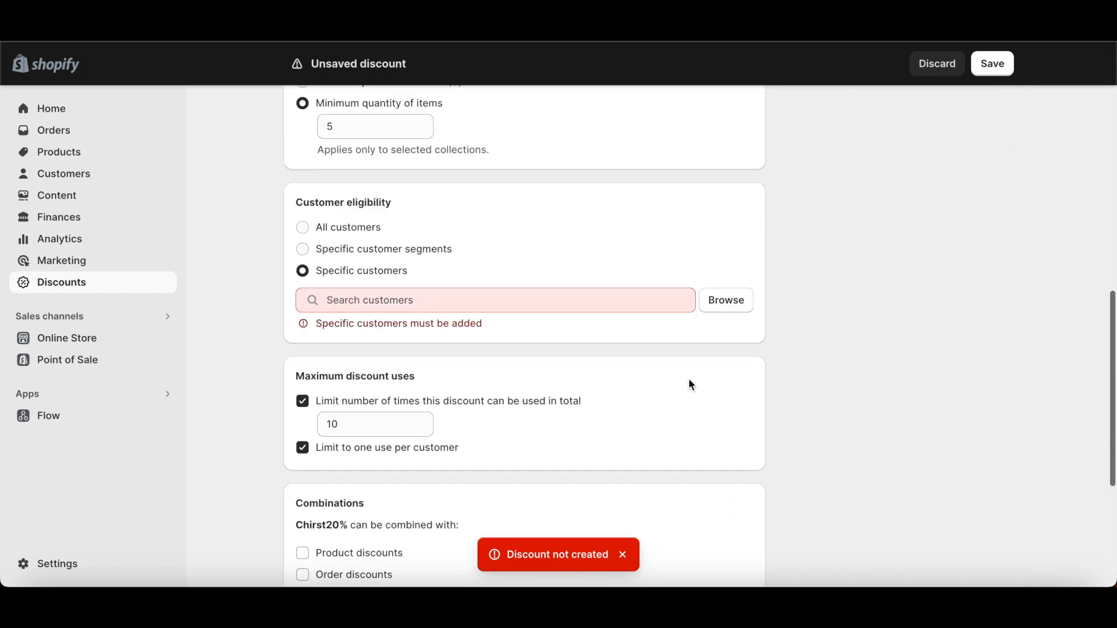
click(358, 197)
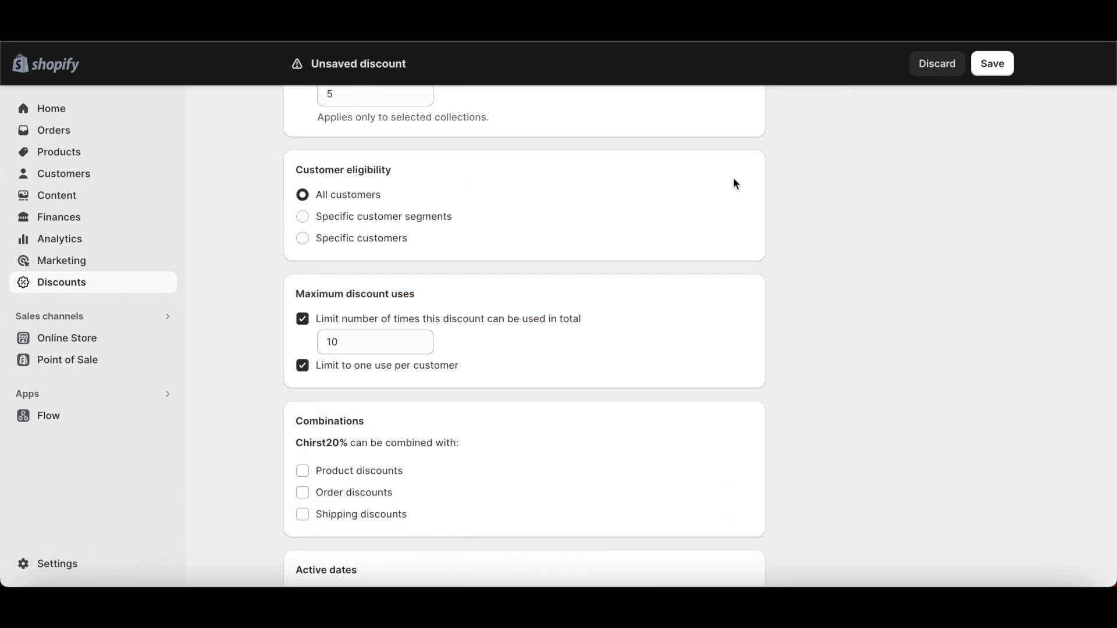
scroll(735, 184, up, 1)
scroll(735, 184, up, 10)
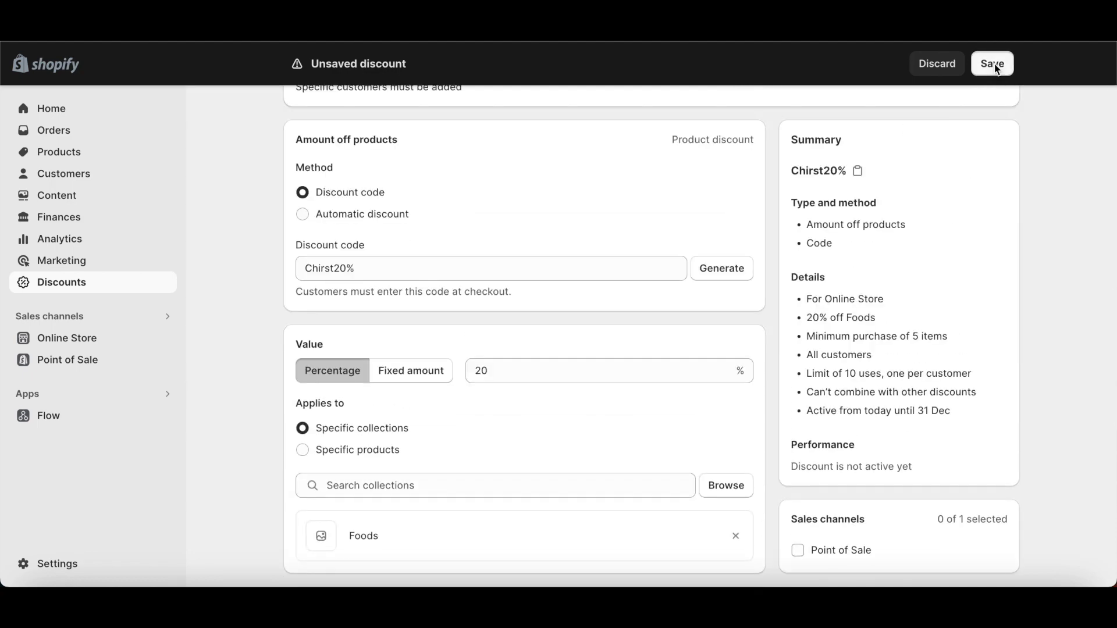
click(994, 64)
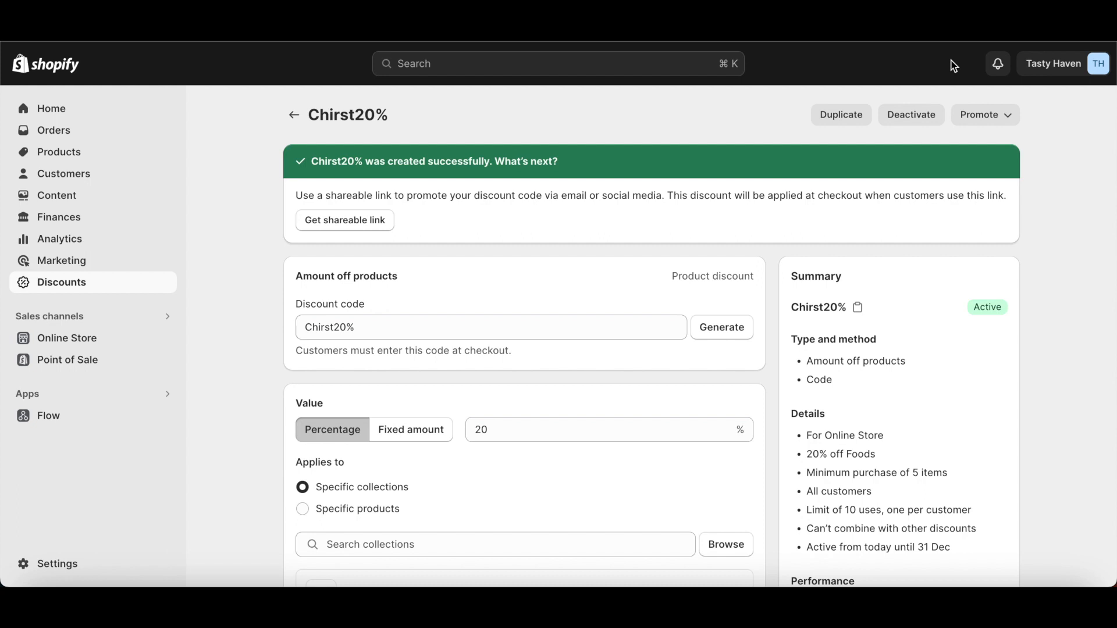
- Copy the discount's shareable link that lands on the Foods collection page and close the link dialog
click(359, 224)
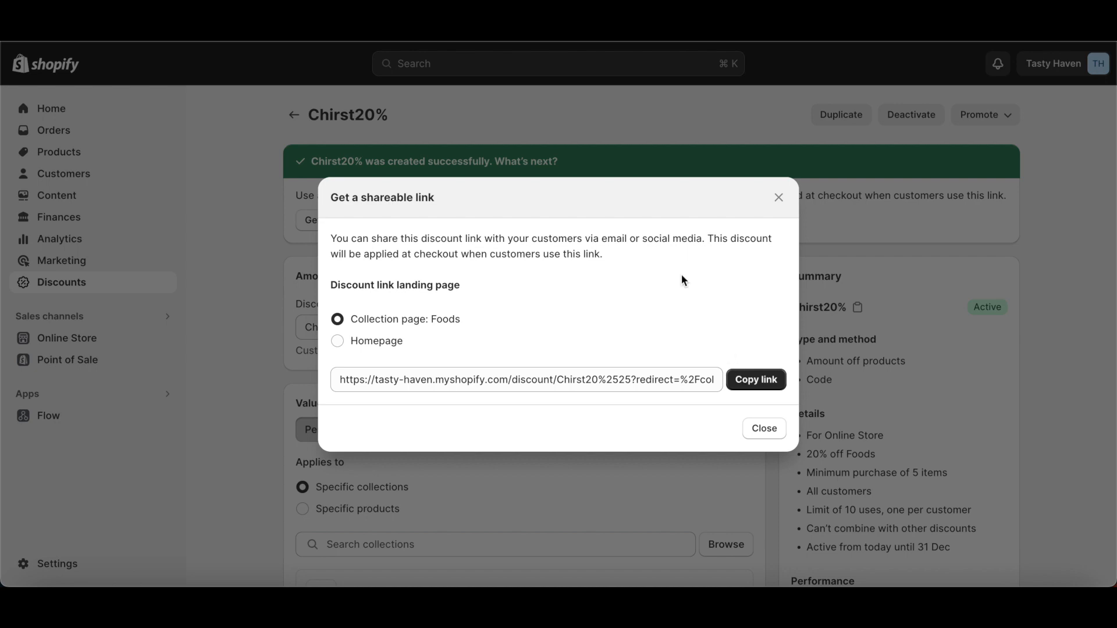
click(751, 387)
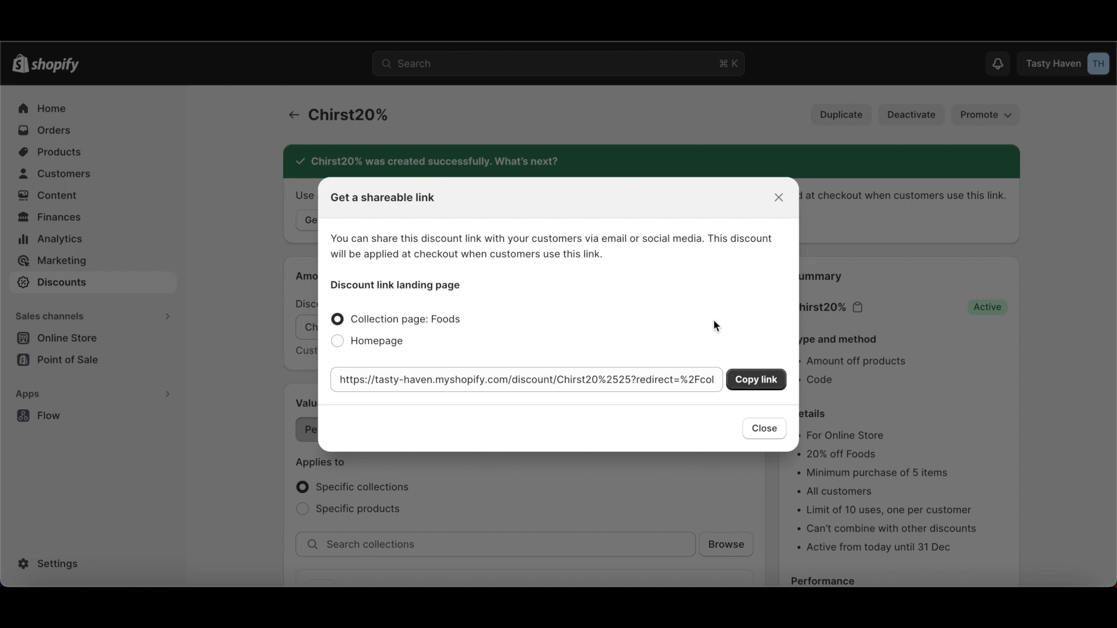
click(780, 199)
- Return to the discounts list and start a new discount of the type Amount off order
click(292, 116)
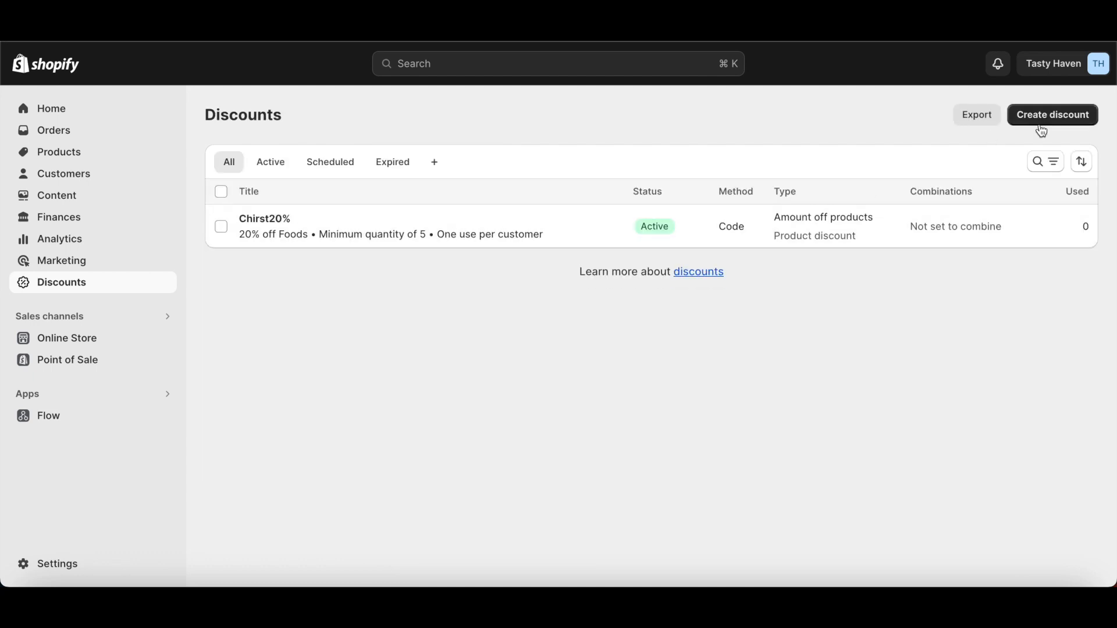
click(1041, 130)
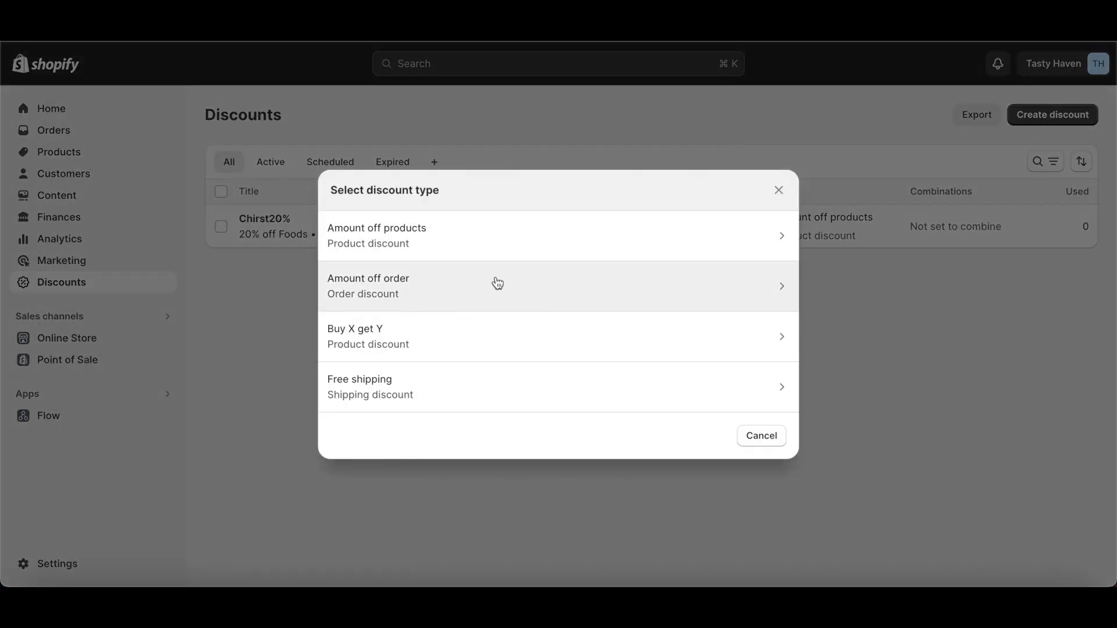
click(390, 294)
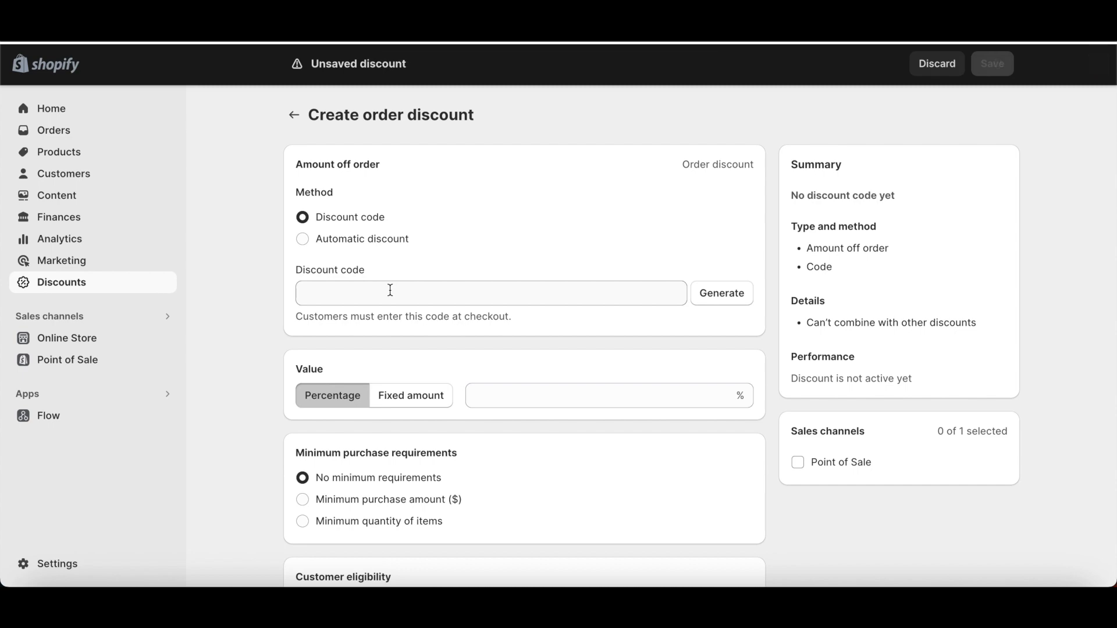
- Generate a random discount code for the order discount
scroll(389, 290, down, 6)
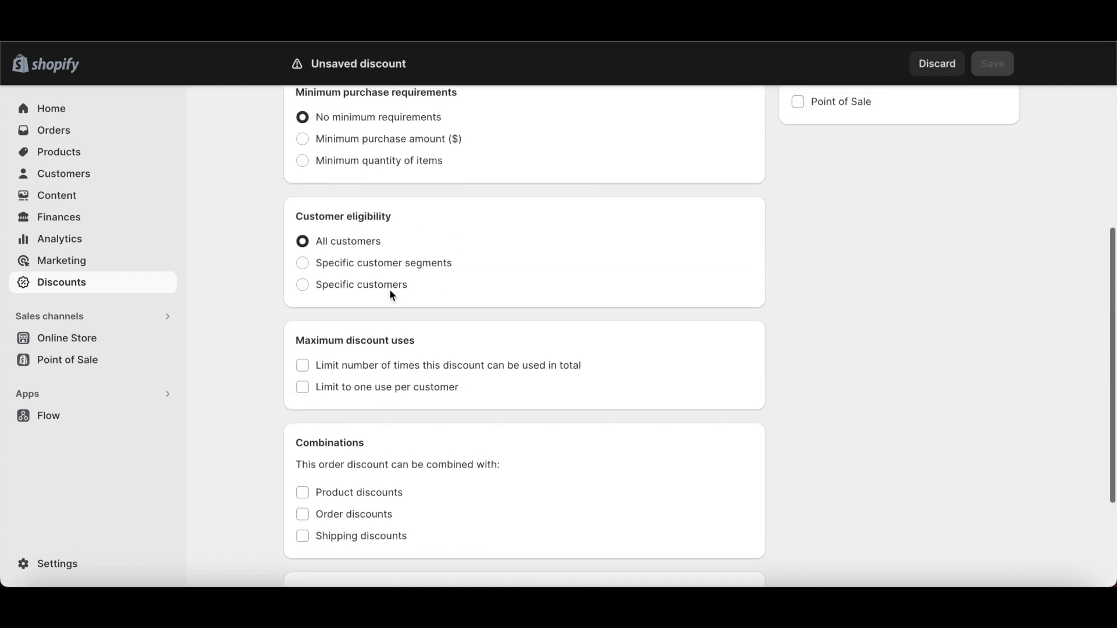
click(389, 291)
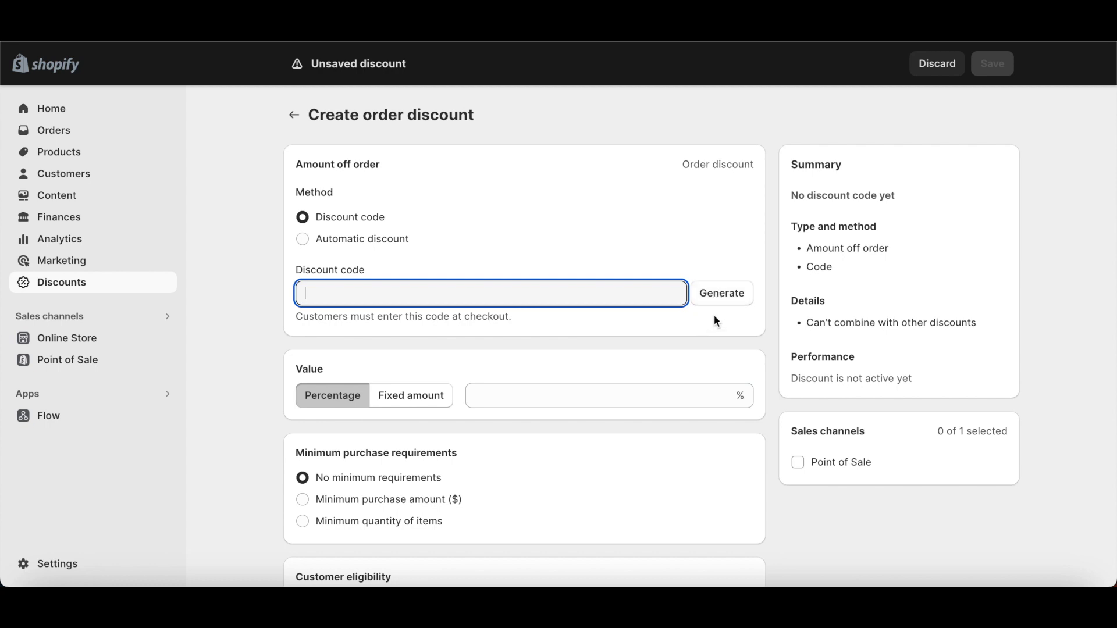
click(722, 293)
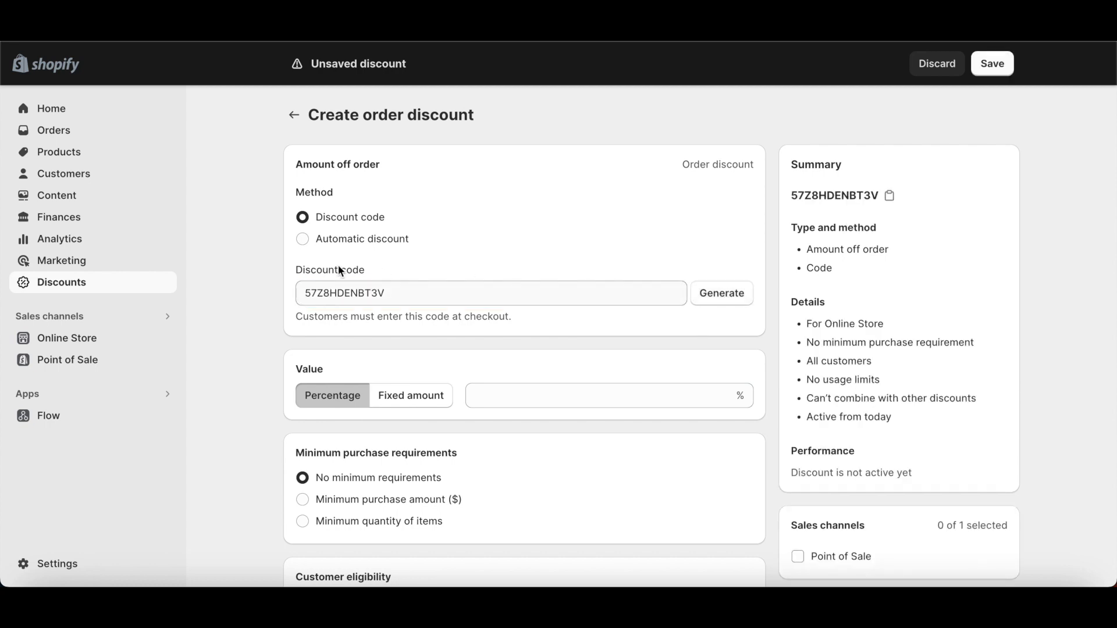
- Set the order discount's value to a fixed amount of $100
scroll(571, 381, down, 2)
click(434, 285)
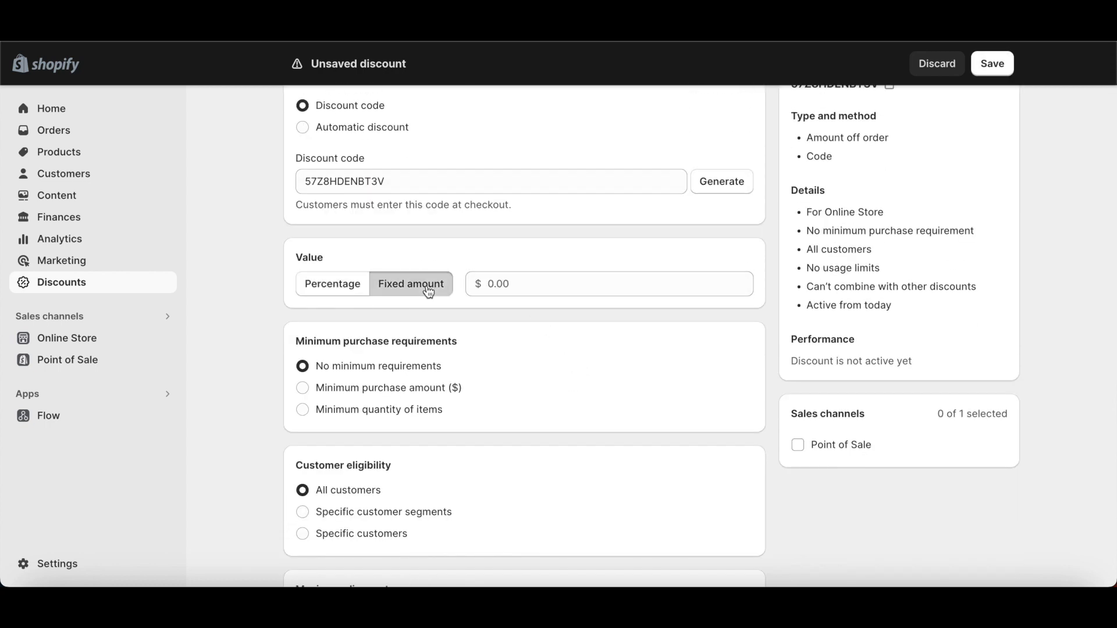
click(510, 290)
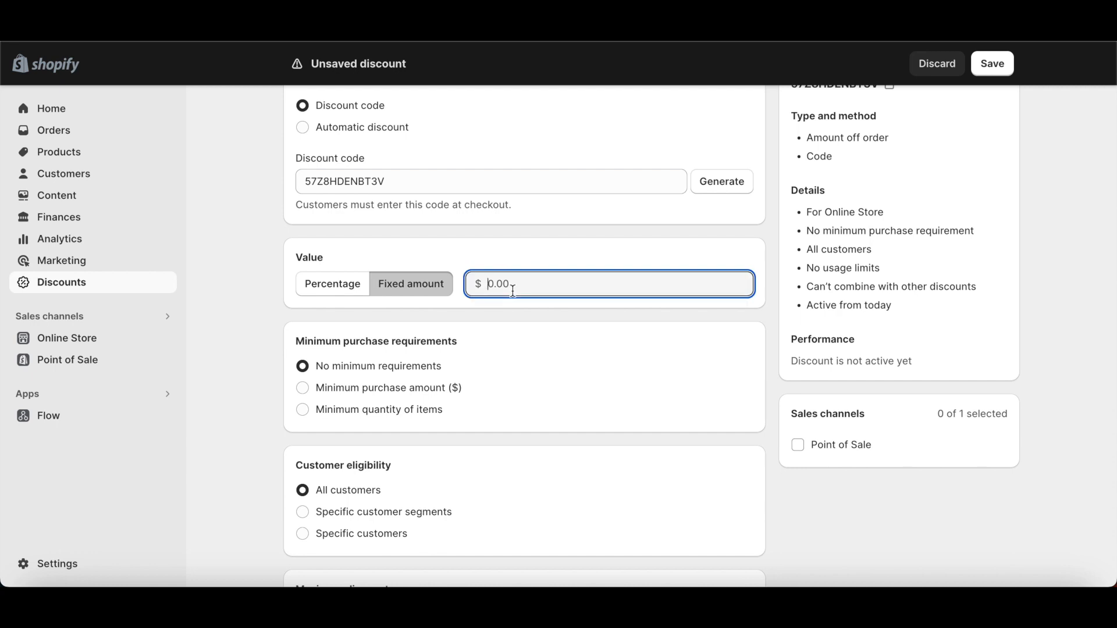
text(100)
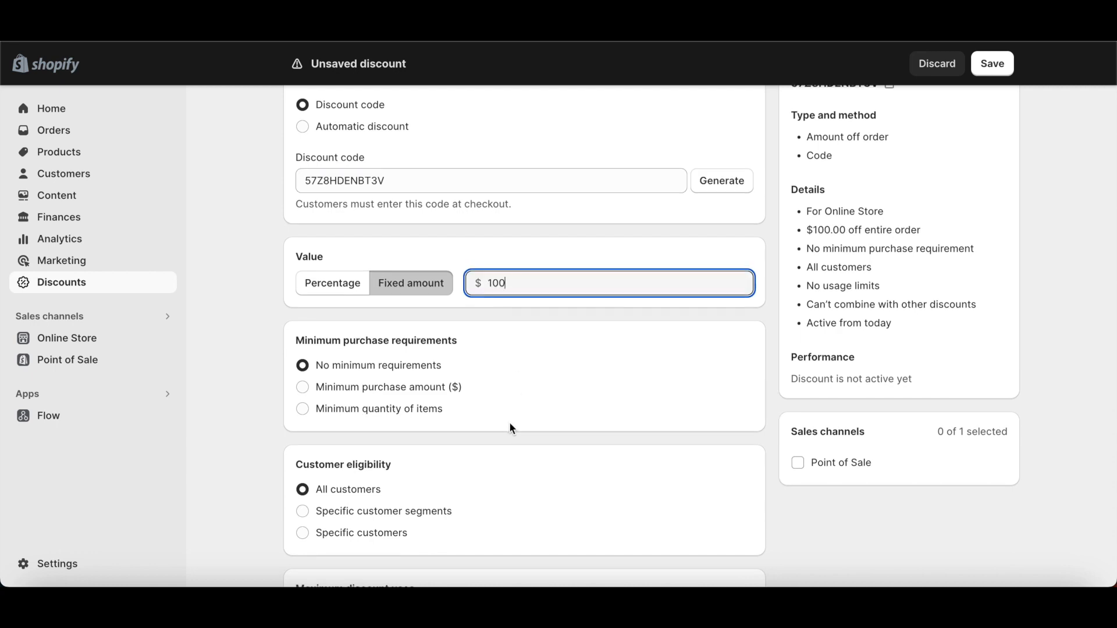
- Set the order discount's combinations so that the code can be combined with product discounts only
scroll(508, 421, down, 2)
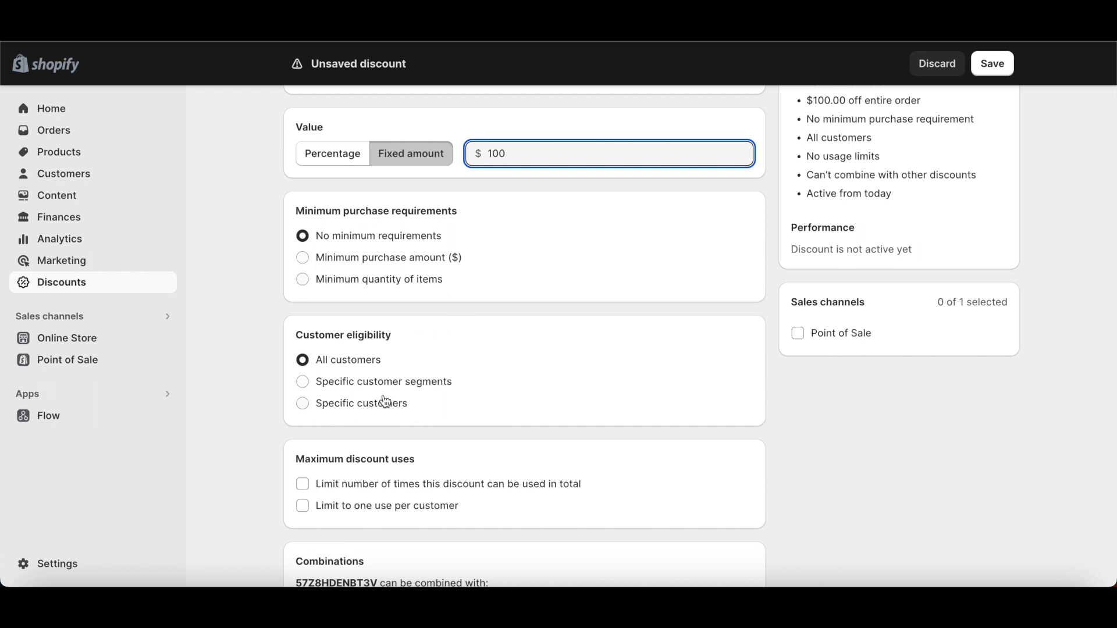
scroll(386, 401, down, 2)
scroll(385, 402, down, 2)
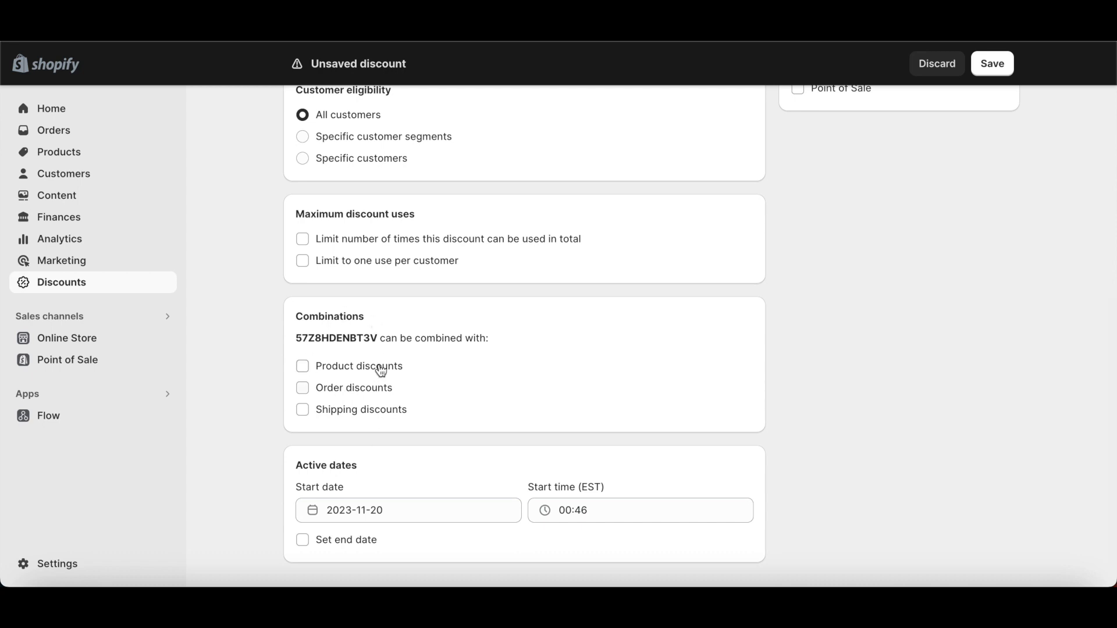
click(333, 389)
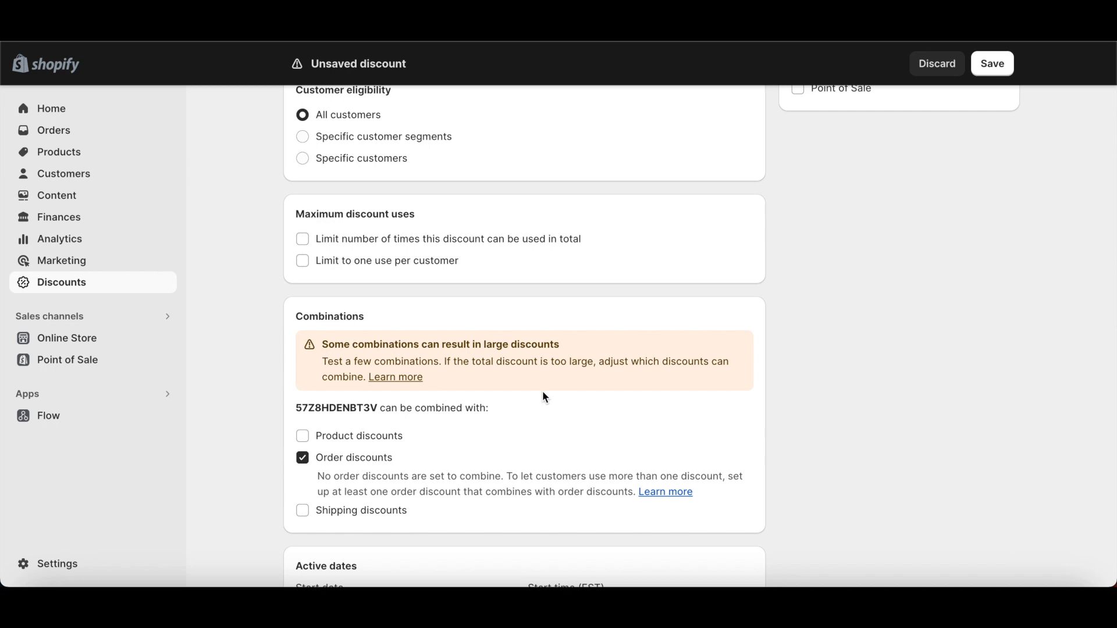
scroll(492, 439, down, 3)
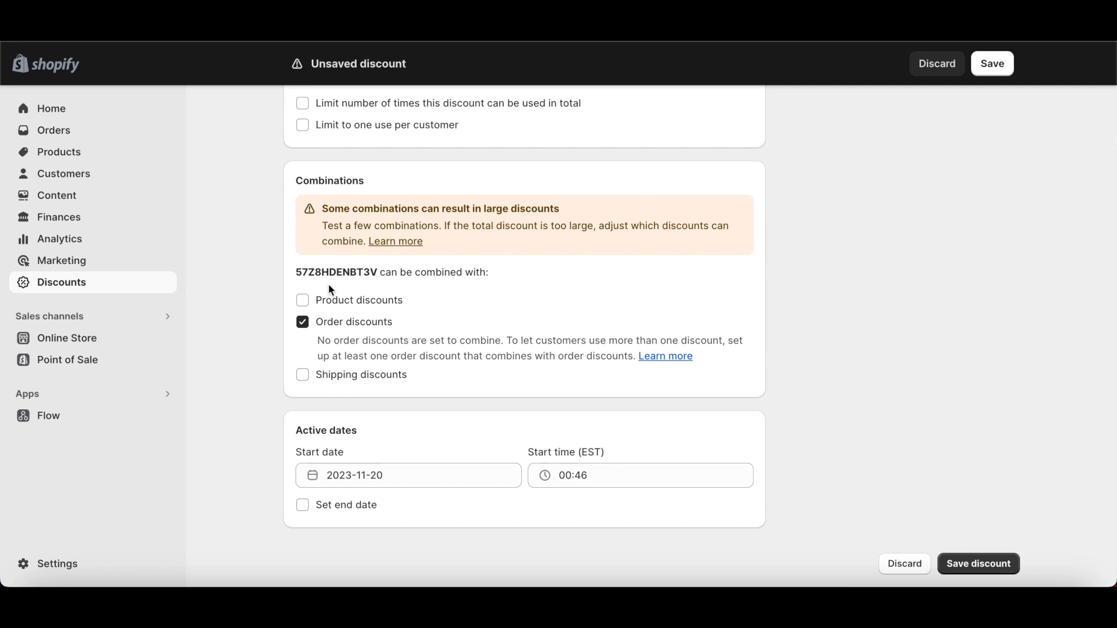
click(302, 300)
click(303, 353)
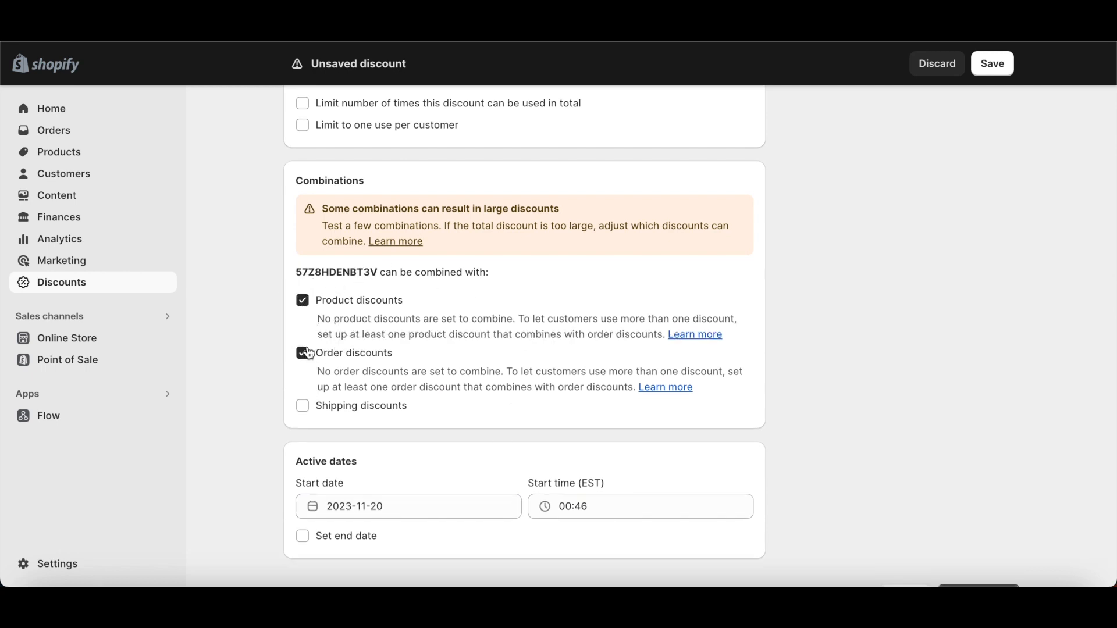
click(303, 375)
click(303, 375)
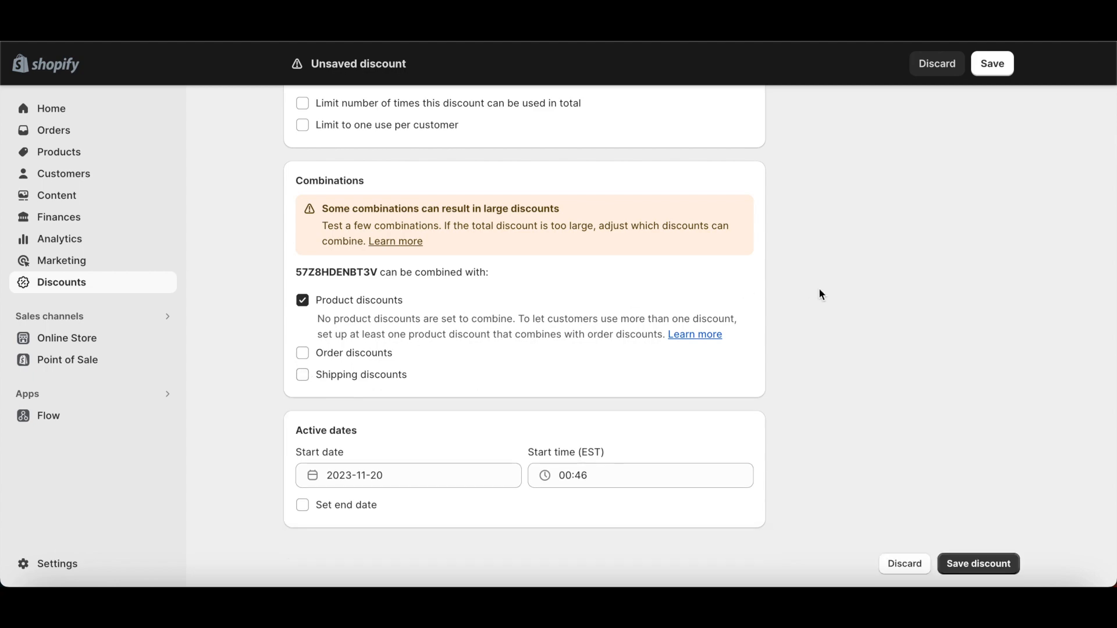
scroll(822, 293, up, 8)
scroll(822, 293, down, 5)
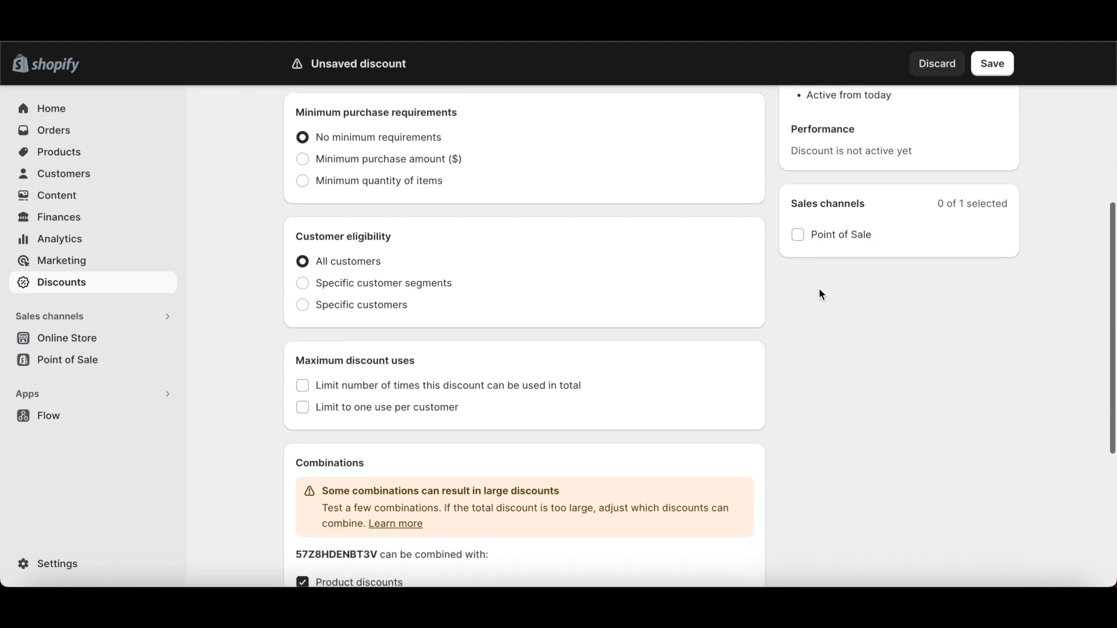
scroll(820, 294, up, 5)
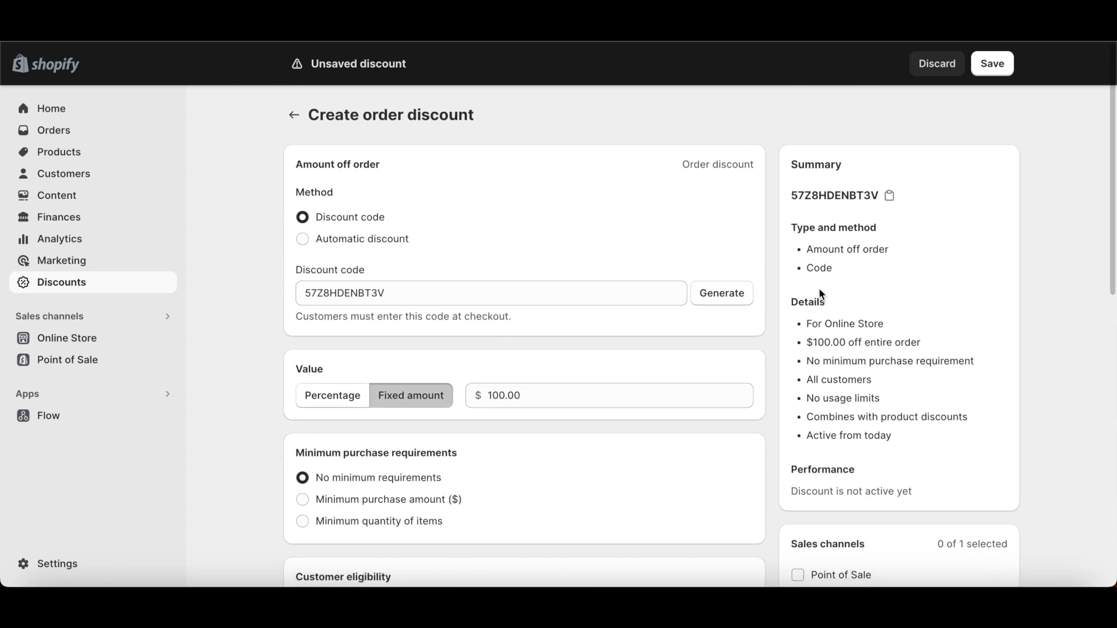